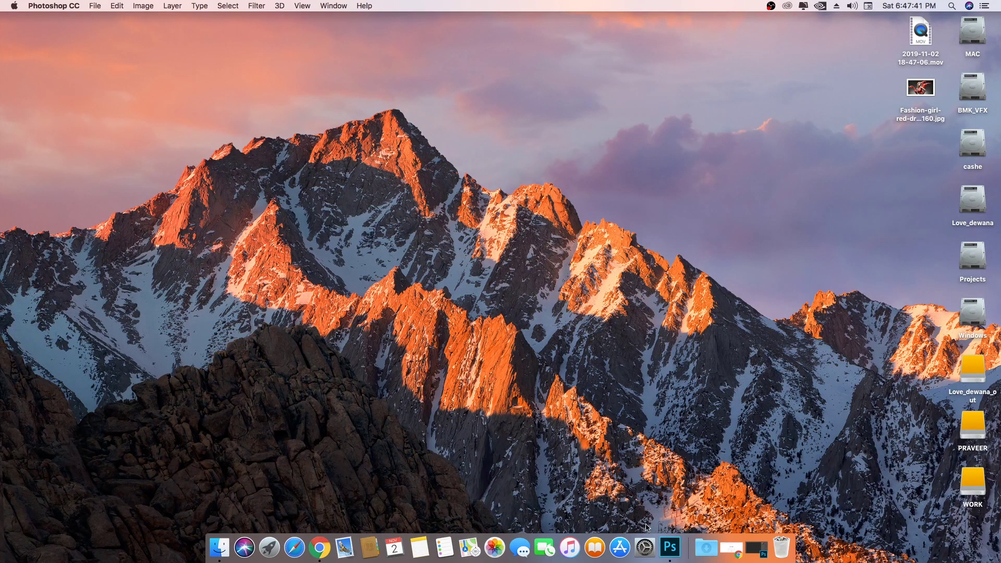
- Switch to Photoshop
{"action": "left_click", "coordinate": [670, 547]}
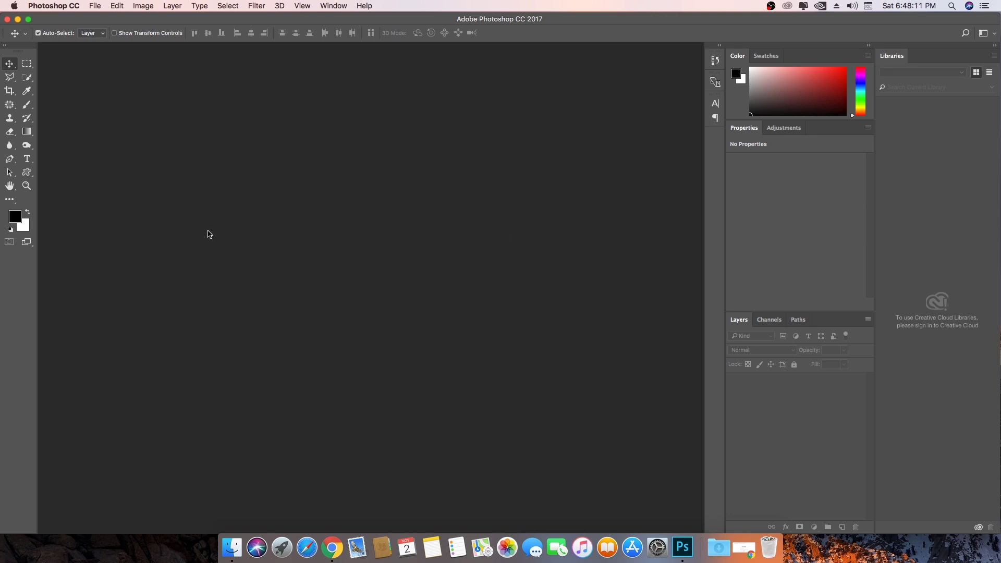
- Open the foreground Color Picker and pick pure red (#ff0000)
{"action": "left_click", "coordinate": [15, 218]}
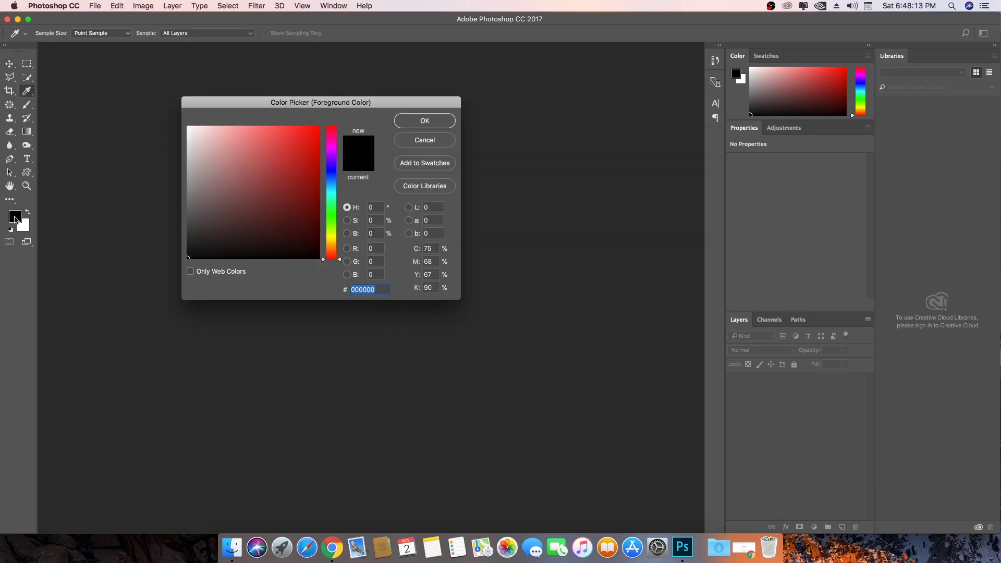
{"action": "left_click_drag", "start_coordinate": [302, 107], "coordinate": [383, 118]}
{"action": "left_click_drag", "start_coordinate": [419, 159], "coordinate": [420, 134]}
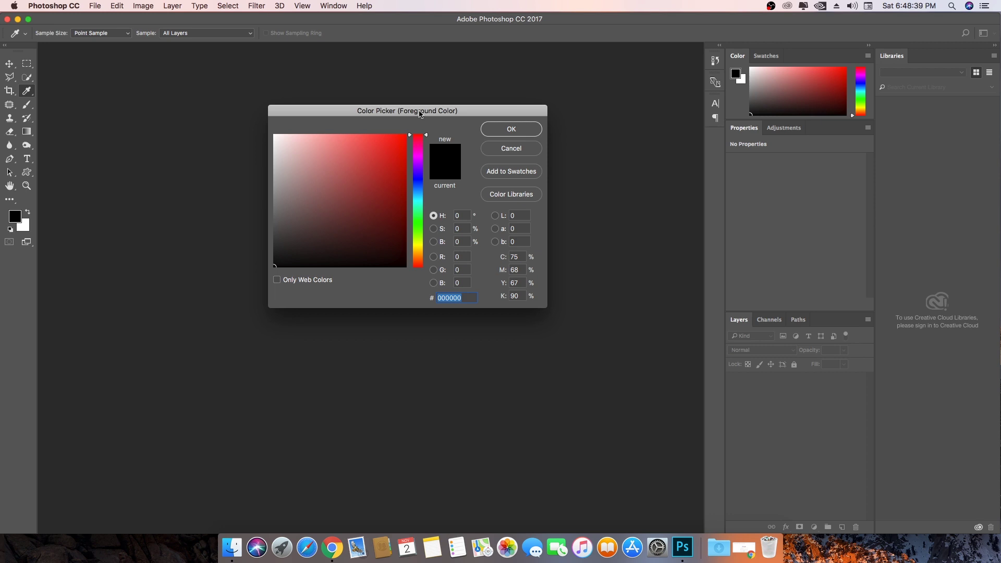
{"action": "left_click_drag", "start_coordinate": [423, 205], "coordinate": [418, 103]}
{"action": "left_click_drag", "start_coordinate": [375, 156], "coordinate": [411, 134]}
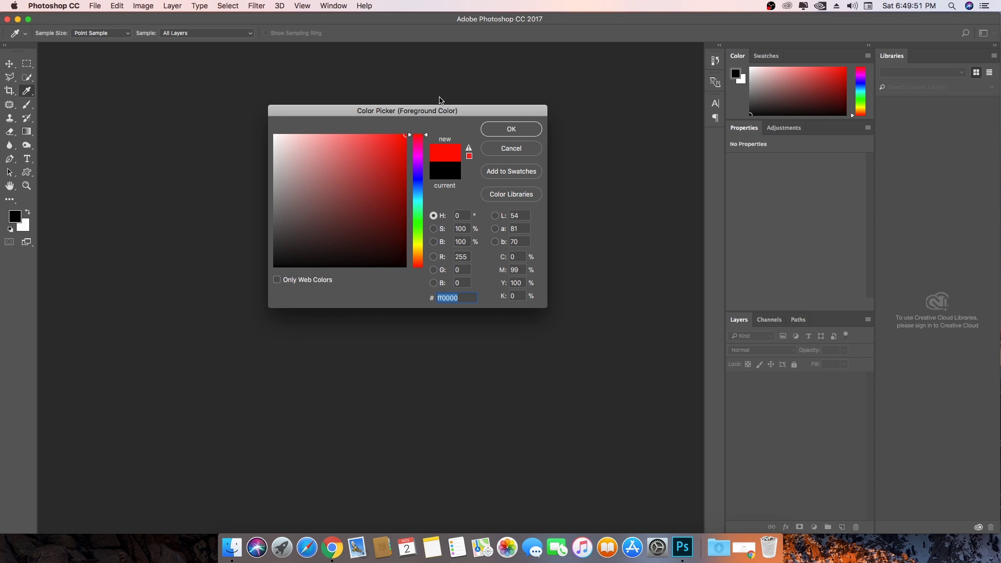
- Vary the red's saturation between white (#ffffff) and near-full red (#fb0303) along the upper edge of the color field
{"action": "left_click", "coordinate": [276, 133]}
{"action": "left_click_drag", "start_coordinate": [276, 134], "coordinate": [265, 130]}
{"action": "left_click_drag", "start_coordinate": [408, 134], "coordinate": [386, 135]}
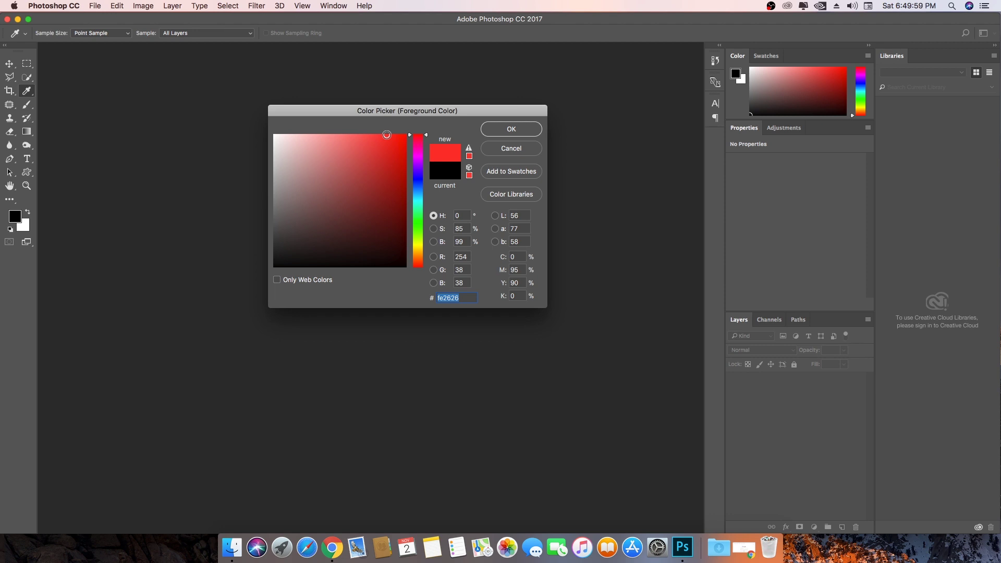
{"action": "left_click_drag", "start_coordinate": [386, 135], "coordinate": [272, 134]}
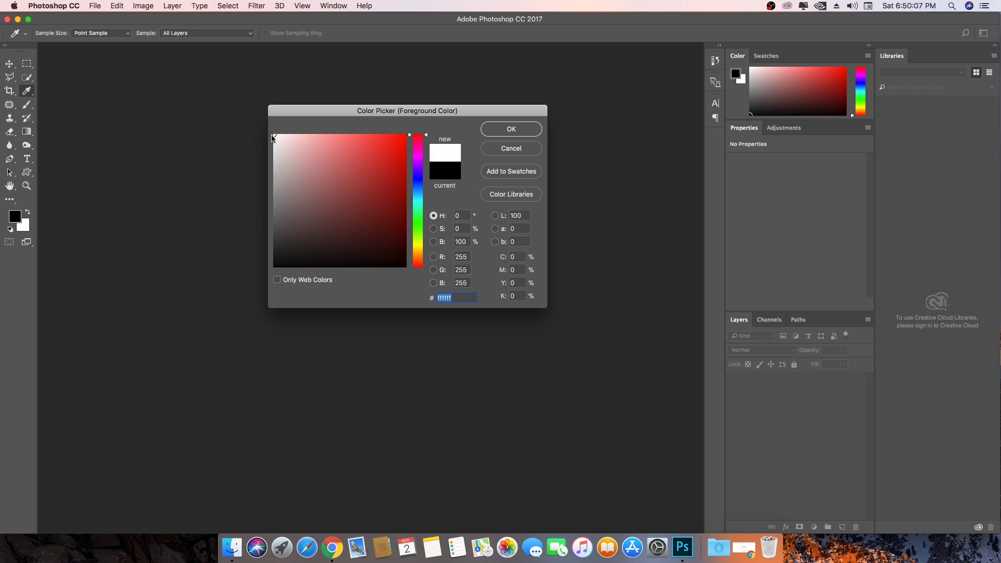
{"action": "mouse_move", "coordinate": [389, 135]}
{"action": "left_mouse_down"}
{"action": "mouse_move", "coordinate": [408, 132]}
{"action": "mouse_move", "coordinate": [269, 136]}
{"action": "left_mouse_up"}
{"action": "mouse_move", "coordinate": [349, 130]}
{"action": "left_mouse_down"}
{"action": "mouse_move", "coordinate": [365, 131]}
{"action": "mouse_move", "coordinate": [269, 133]}
{"action": "left_mouse_up"}
{"action": "left_click", "coordinate": [407, 137]}
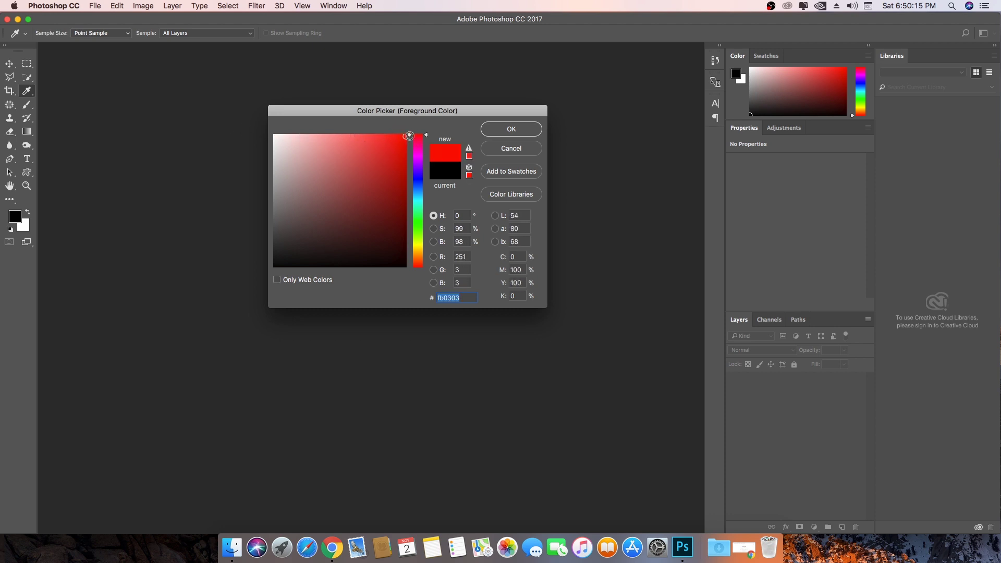
- Darken the red diagonally across the color field to near black (#050505)
{"action": "mouse_move", "coordinate": [406, 138]}
{"action": "left_mouse_down"}
{"action": "mouse_move", "coordinate": [410, 269]}
{"action": "mouse_move", "coordinate": [419, 197]}
{"action": "mouse_move", "coordinate": [407, 135]}
{"action": "left_mouse_up"}
{"action": "left_click", "coordinate": [404, 135]}
{"action": "left_click_drag", "start_coordinate": [404, 136], "coordinate": [371, 171]}
{"action": "left_click_drag", "start_coordinate": [361, 180], "coordinate": [261, 264]}
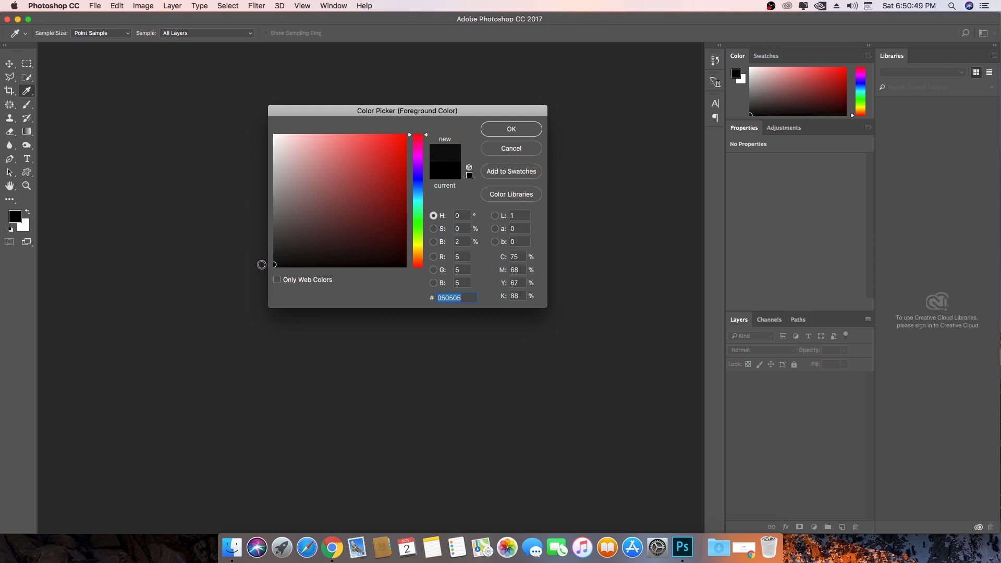
- Set the hue to 229° and try a bright blue (#0030ff) and a muted blue (#434c6f)
{"action": "mouse_move", "coordinate": [261, 264]}
{"action": "left_mouse_down"}
{"action": "mouse_move", "coordinate": [286, 257]}
{"action": "mouse_move", "coordinate": [278, 250]}
{"action": "mouse_move", "coordinate": [423, 124]}
{"action": "mouse_move", "coordinate": [297, 224]}
{"action": "mouse_move", "coordinate": [315, 226]}
{"action": "mouse_move", "coordinate": [416, 131]}
{"action": "mouse_move", "coordinate": [421, 183]}
{"action": "left_mouse_up"}
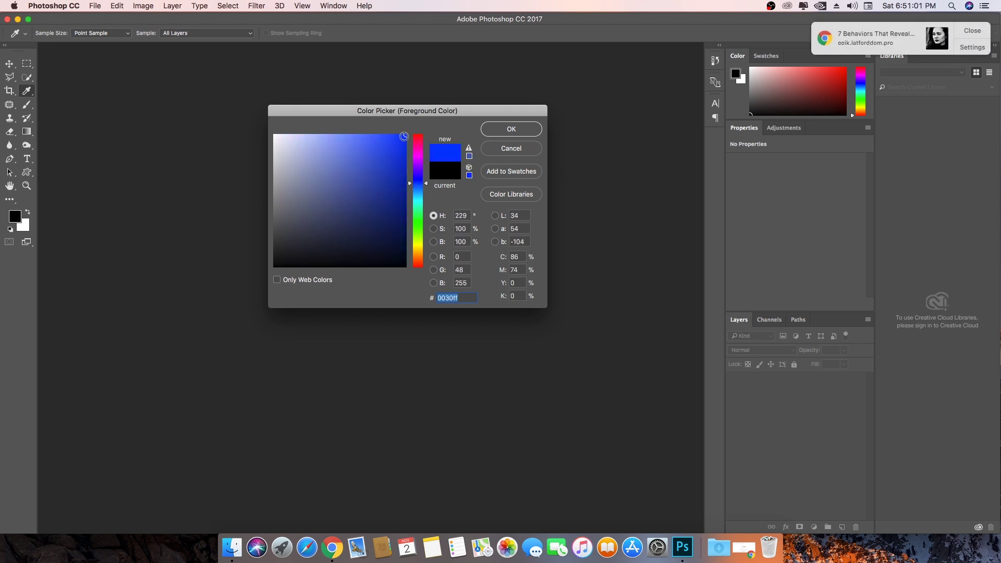
{"action": "left_click_drag", "start_coordinate": [403, 136], "coordinate": [326, 210]}
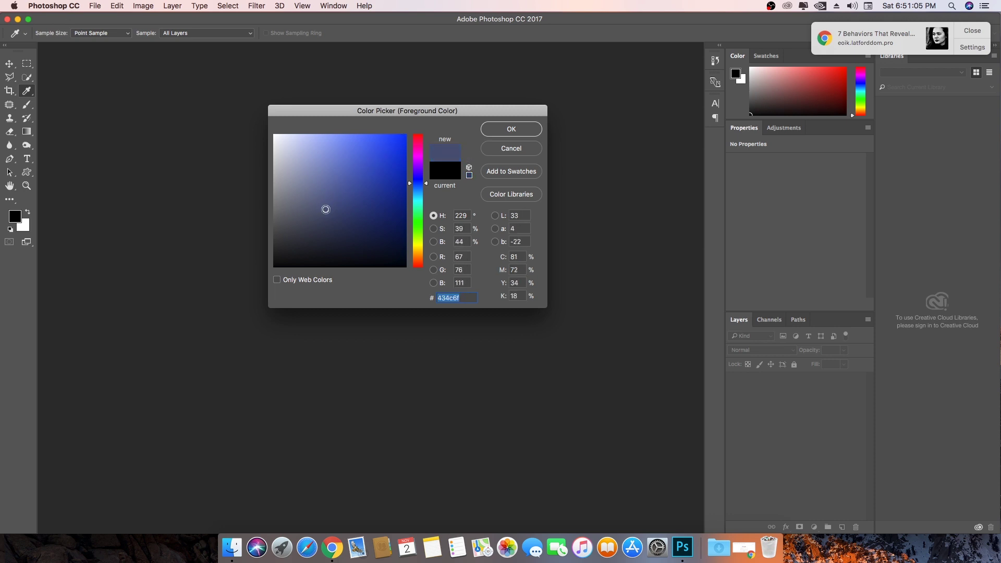
{"action": "mouse_move", "coordinate": [373, 136]}
{"action": "left_mouse_down"}
{"action": "mouse_move", "coordinate": [347, 135]}
{"action": "mouse_move", "coordinate": [404, 134]}
{"action": "mouse_move", "coordinate": [408, 232]}
{"action": "mouse_move", "coordinate": [413, 83]}
{"action": "left_mouse_up"}
- Shift the hue to 69° for a yellow-green (#d8ff00) and reposition the Color Picker
{"action": "left_click", "coordinate": [425, 160]}
{"action": "left_click_drag", "start_coordinate": [425, 160], "coordinate": [418, 241]}
{"action": "left_click_drag", "start_coordinate": [407, 113], "coordinate": [387, 95]}
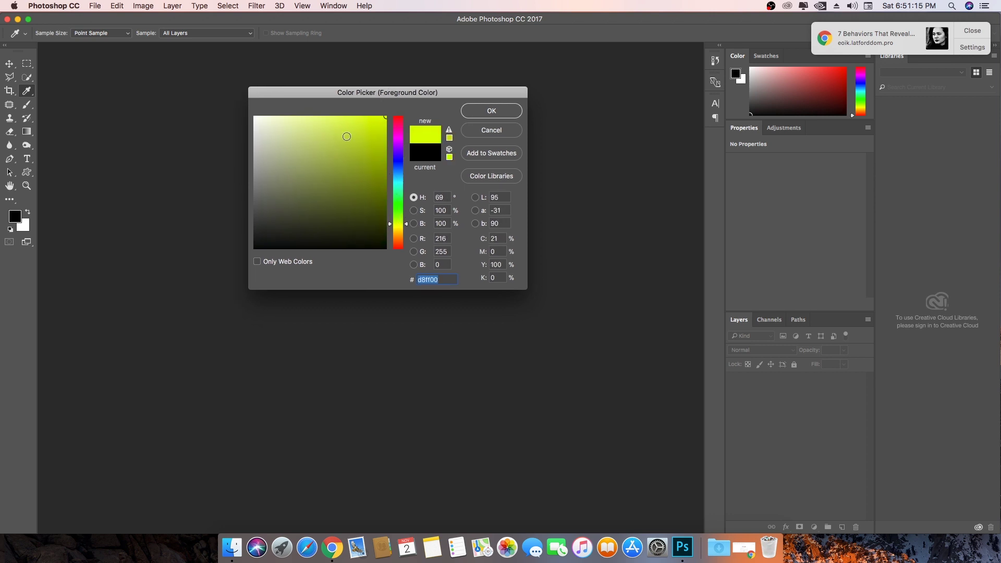
{"action": "left_click_drag", "start_coordinate": [373, 99], "coordinate": [387, 102]}
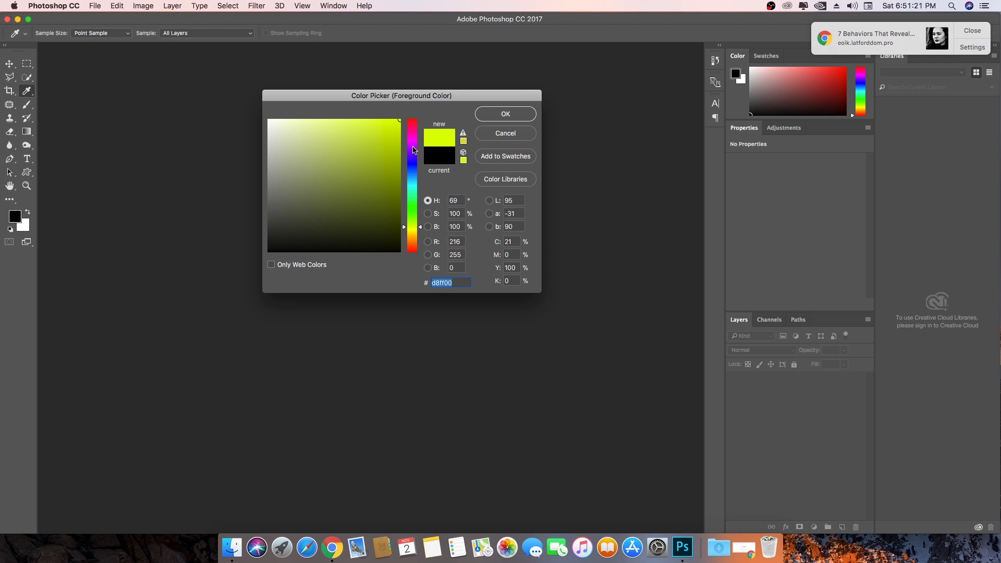
- Return the hue to 0° and pick a muted red (#c14f4f)
{"action": "left_click_drag", "start_coordinate": [404, 230], "coordinate": [411, 252]}
{"action": "left_click_drag", "start_coordinate": [391, 205], "coordinate": [346, 151]}
{"action": "left_click_drag", "start_coordinate": [424, 96], "coordinate": [433, 96]}
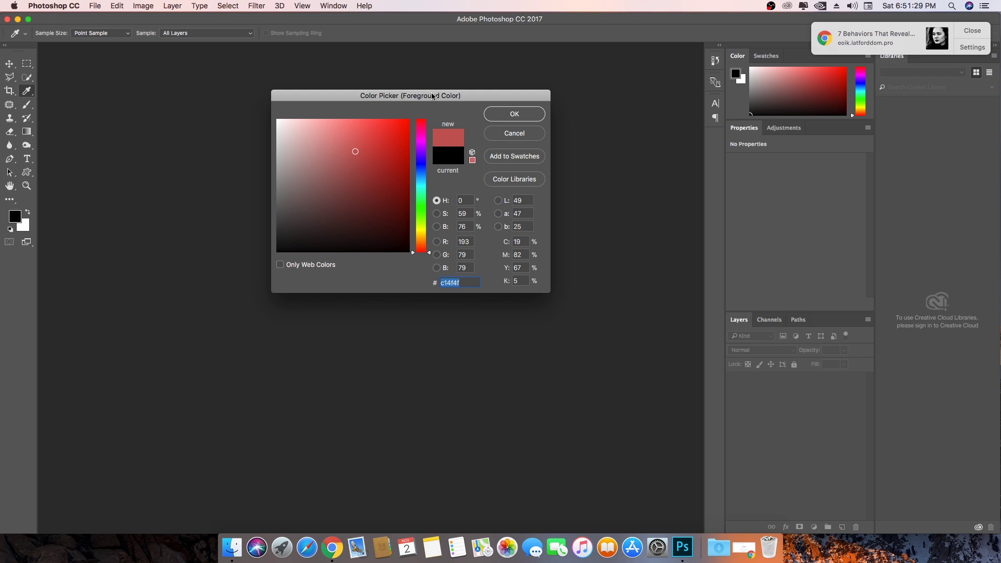
- Try the saturation slider mode, return to hue mode, and pick a sky blue (#1fb6e1) at hue 193°
{"action": "left_click", "coordinate": [436, 214]}
{"action": "left_click", "coordinate": [437, 201]}
{"action": "left_click", "coordinate": [465, 200]}
{"action": "left_click_drag", "start_coordinate": [376, 154], "coordinate": [410, 176]}
{"action": "left_click", "coordinate": [391, 135]}
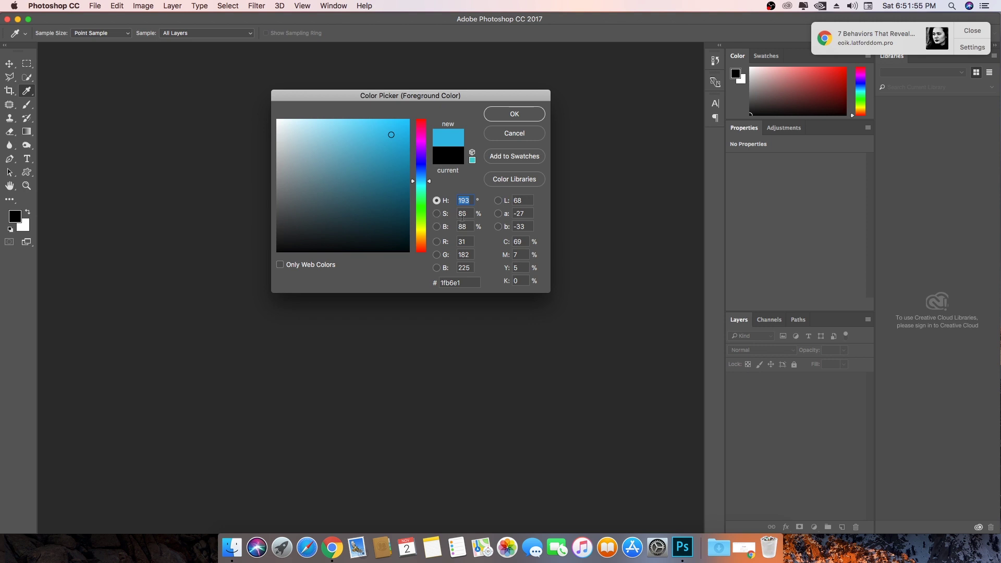
- Vary the 193° hue's saturation and brightness between full cyan-blue (#00c6ff), white and black
{"action": "left_click_drag", "start_coordinate": [392, 134], "coordinate": [261, 253]}
{"action": "left_click_drag", "start_coordinate": [399, 122], "coordinate": [413, 116]}
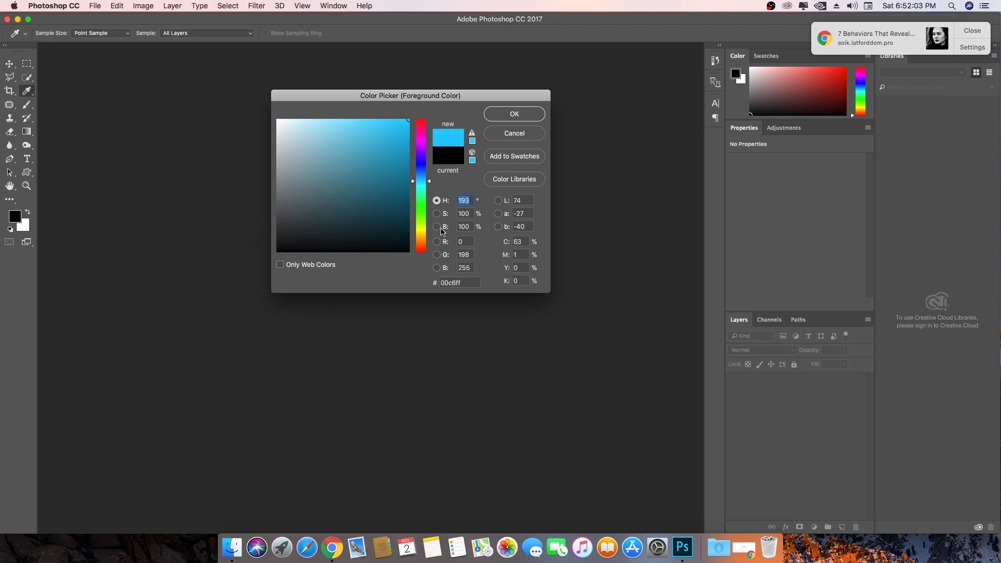
{"action": "left_click_drag", "start_coordinate": [408, 121], "coordinate": [251, 111]}
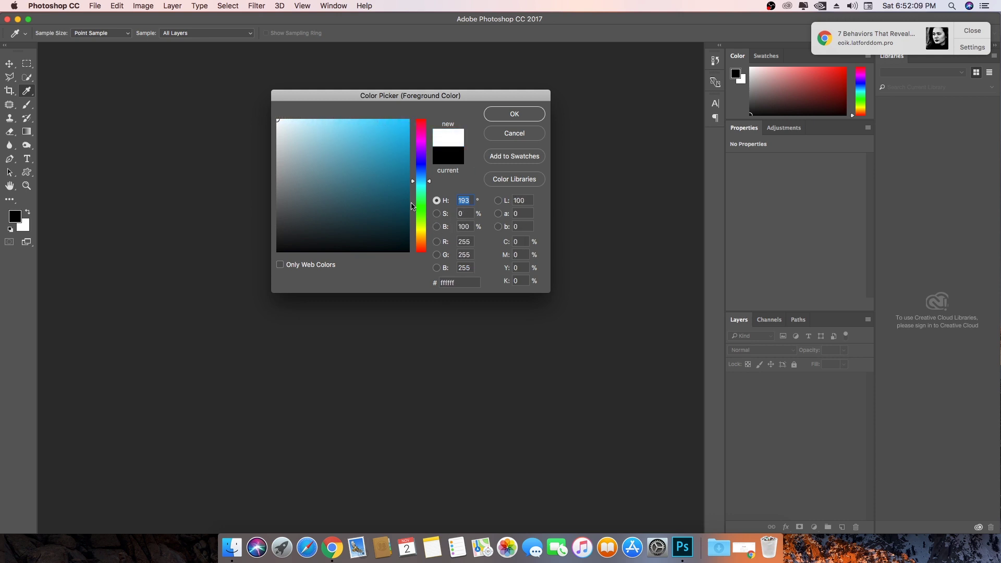
{"action": "mouse_move", "coordinate": [308, 127]}
{"action": "left_mouse_down"}
{"action": "mouse_move", "coordinate": [299, 266]}
{"action": "mouse_move", "coordinate": [294, 251]}
{"action": "mouse_move", "coordinate": [265, 256]}
{"action": "left_mouse_up"}
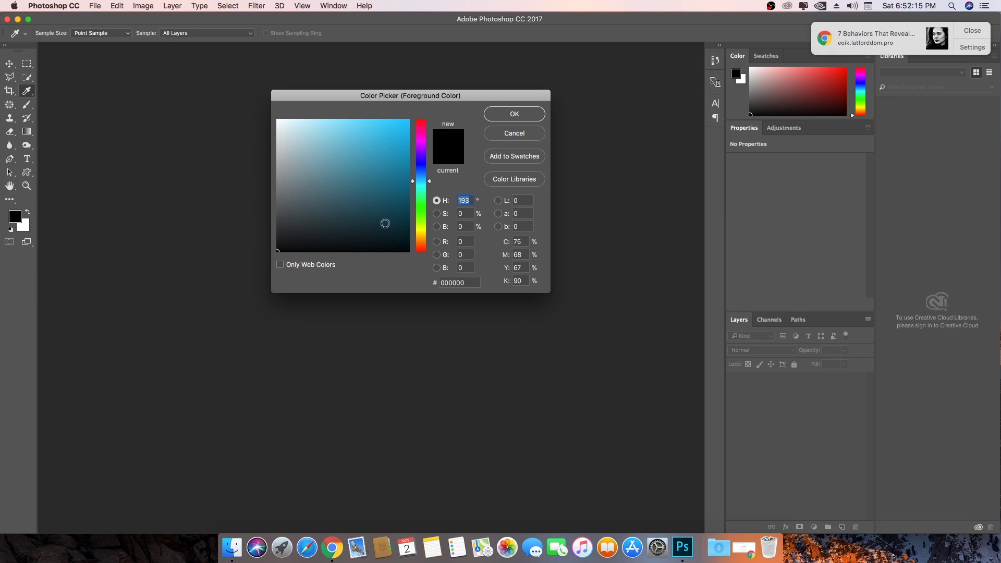
- Raise saturation to 99% and brightness to 100% using their own slider modes, and return the picker to hue mode
{"action": "left_click", "coordinate": [436, 213]}
{"action": "left_click_drag", "start_coordinate": [428, 196], "coordinate": [428, 121]}
{"action": "left_click", "coordinate": [437, 227]}
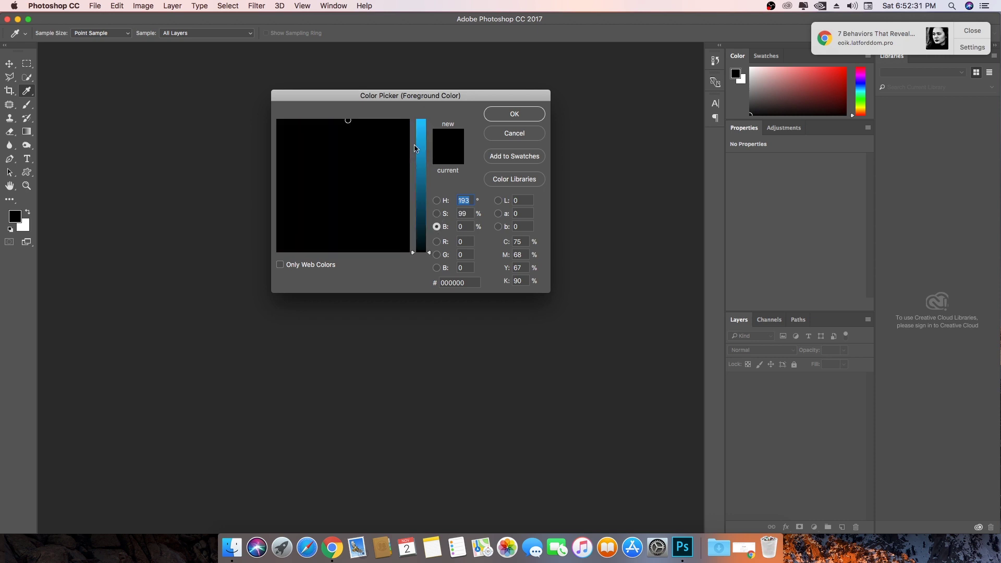
{"action": "left_click", "coordinate": [428, 119]}
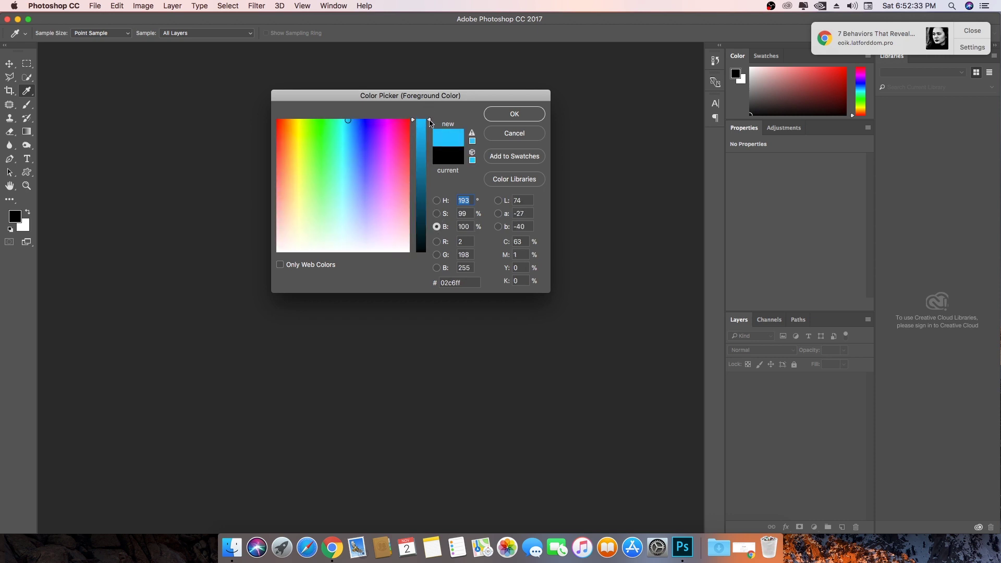
{"action": "mouse_move", "coordinate": [428, 126]}
{"action": "left_mouse_down"}
{"action": "mouse_move", "coordinate": [423, 253]}
{"action": "mouse_move", "coordinate": [428, 118]}
{"action": "left_mouse_up"}
{"action": "left_click", "coordinate": [437, 201]}
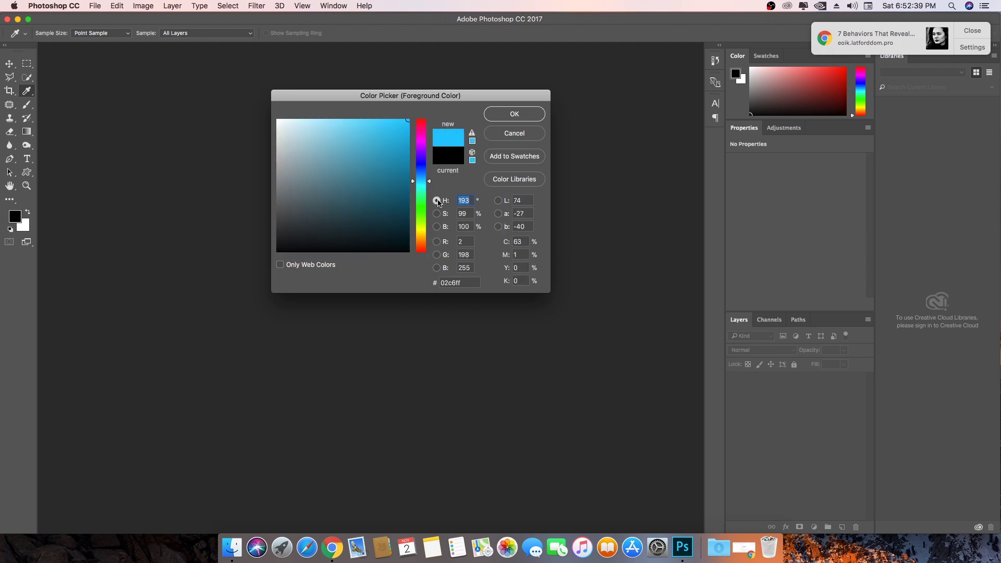
- Shift the color to pure red, base the color field on the red channel, and set R to 0
{"action": "mouse_move", "coordinate": [422, 172]}
{"action": "left_mouse_down"}
{"action": "mouse_move", "coordinate": [421, 146]}
{"action": "mouse_move", "coordinate": [421, 187]}
{"action": "mouse_move", "coordinate": [418, 110]}
{"action": "mouse_move", "coordinate": [276, 252]}
{"action": "mouse_move", "coordinate": [326, 161]}
{"action": "mouse_move", "coordinate": [366, 190]}
{"action": "mouse_move", "coordinate": [335, 152]}
{"action": "mouse_move", "coordinate": [290, 235]}
{"action": "mouse_move", "coordinate": [236, 269]}
{"action": "left_mouse_up"}
{"action": "left_click", "coordinate": [437, 241]}
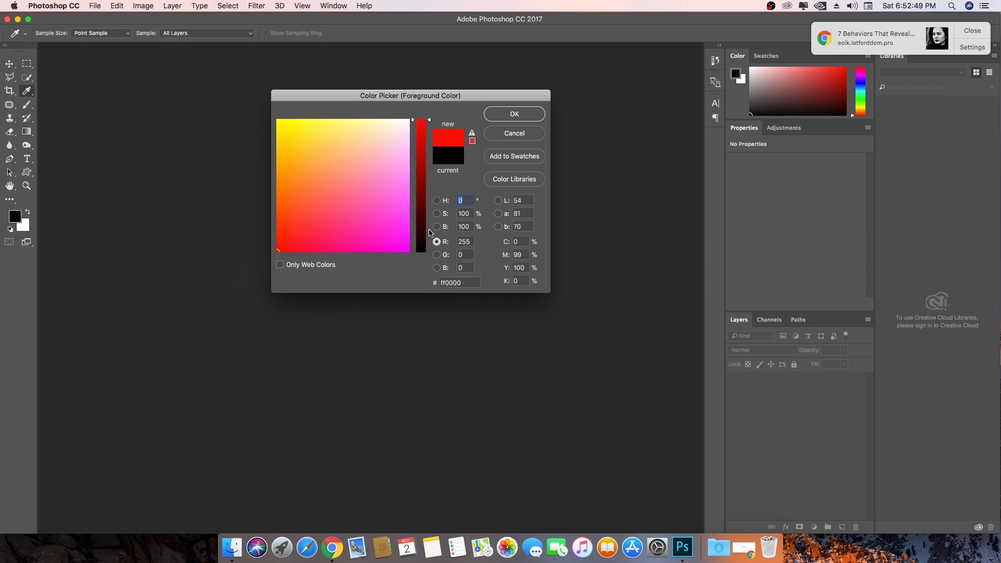
{"action": "left_click", "coordinate": [471, 242]}
{"action": "type", "text": "0"}
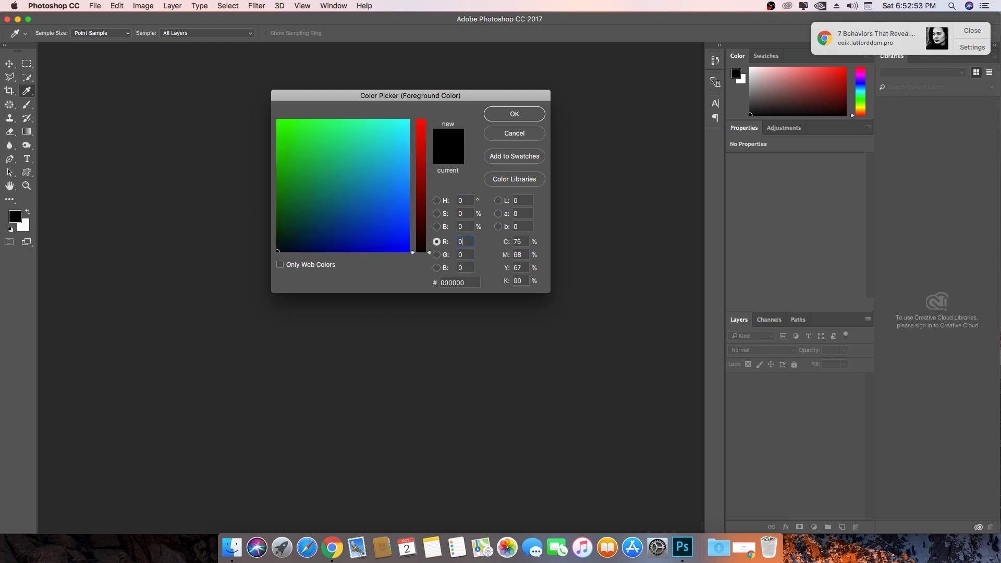
- Return the picker to hue mode and set R, G and B to 255 each for white
{"action": "left_click", "coordinate": [442, 199]}
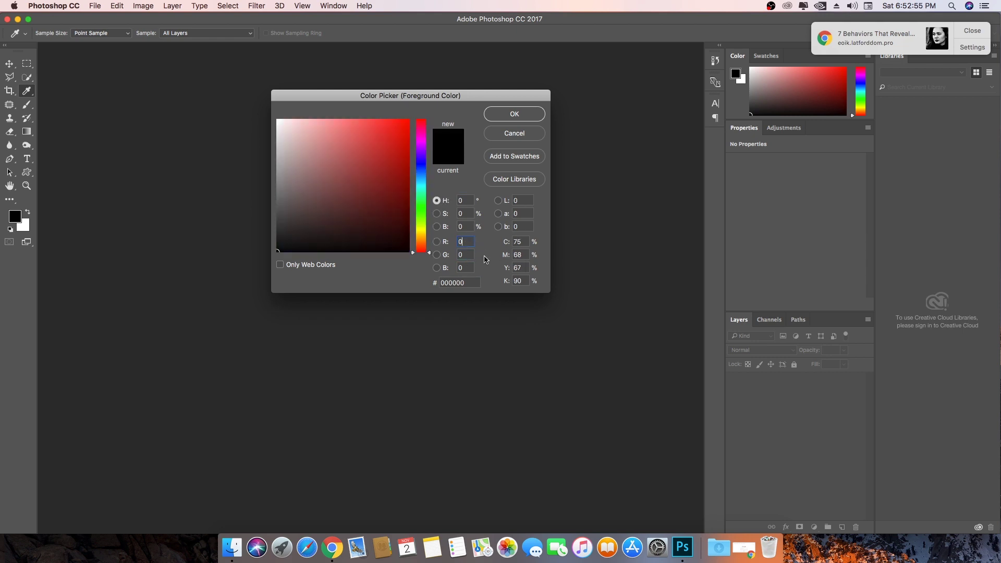
{"action": "double_click", "coordinate": [464, 242]}
{"action": "mouse_move", "coordinate": [331, 232]}
{"action": "left_mouse_down"}
{"action": "mouse_move", "coordinate": [243, 259]}
{"action": "mouse_move", "coordinate": [420, 264]}
{"action": "mouse_move", "coordinate": [255, 264]}
{"action": "mouse_move", "coordinate": [617, 228]}
{"action": "left_mouse_up"}
{"action": "type", "text": "55"}
{"action": "key", "text": "Tab"}
{"action": "type", "text": "255"}
{"action": "key", "text": "Tab"}
{"action": "type", "text": "255"}
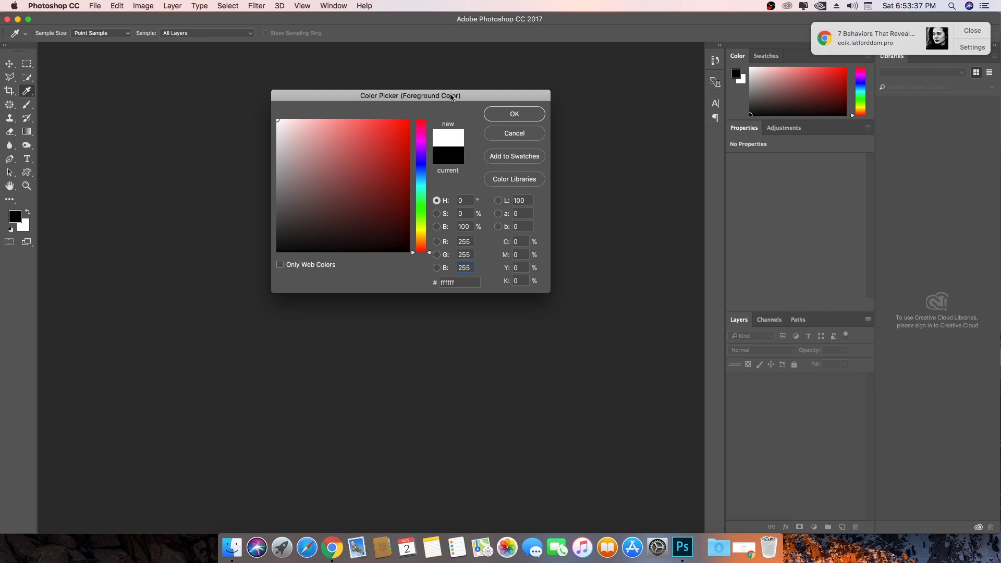
- Step through the R, G and B value fields and cancel the Color Picker without applying a color
{"action": "left_click_drag", "start_coordinate": [451, 97], "coordinate": [411, 124]}
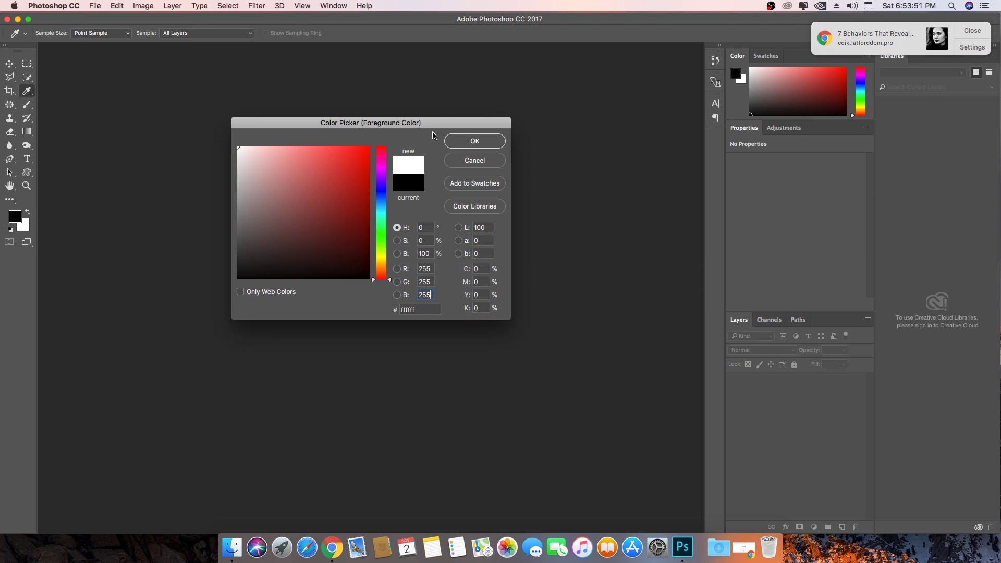
{"action": "left_click_drag", "start_coordinate": [423, 123], "coordinate": [440, 118]}
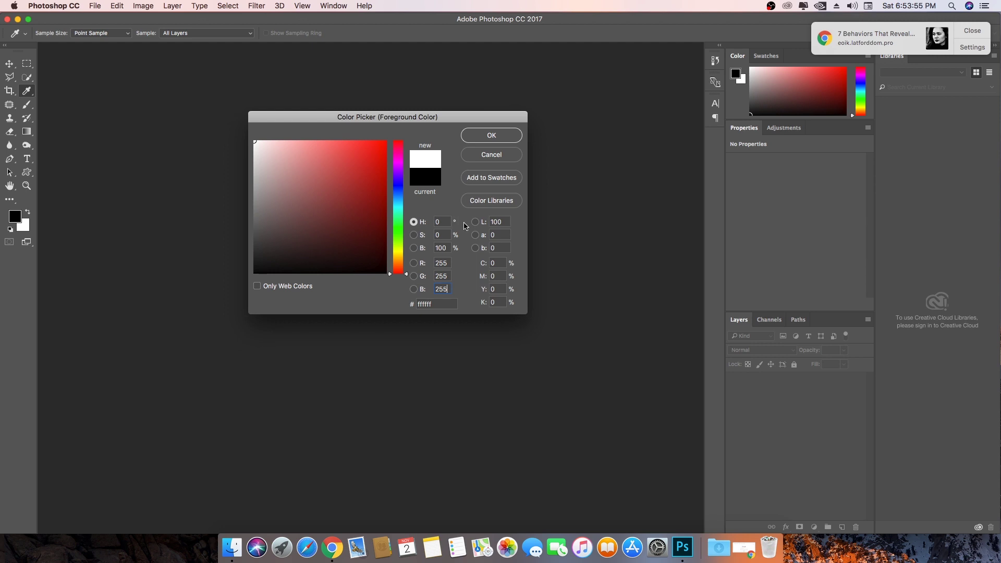
{"action": "left_click_drag", "start_coordinate": [432, 123], "coordinate": [456, 120]}
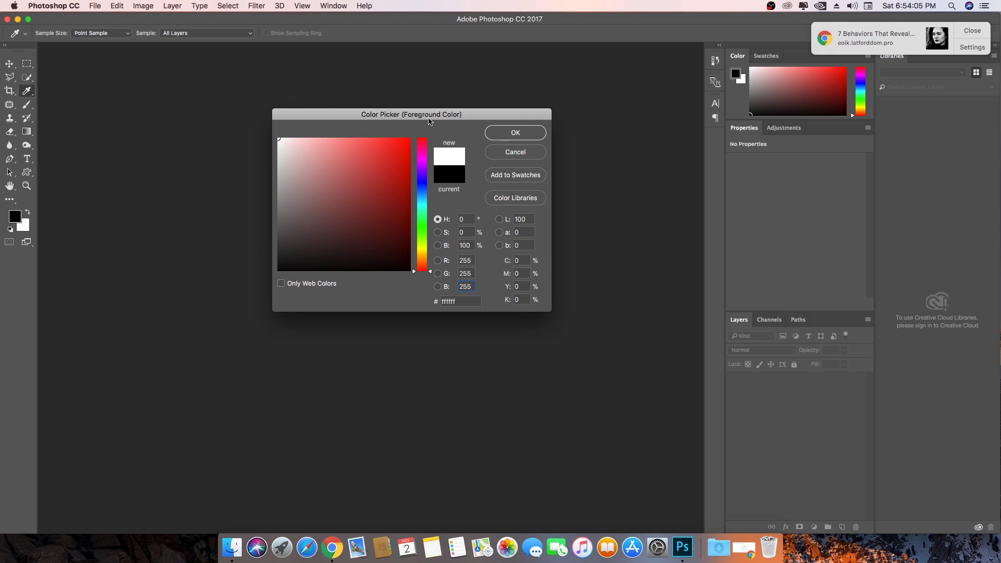
{"action": "left_click_drag", "start_coordinate": [430, 119], "coordinate": [442, 120]}
{"action": "left_click", "coordinate": [484, 262]}
{"action": "key", "text": "Tab"}
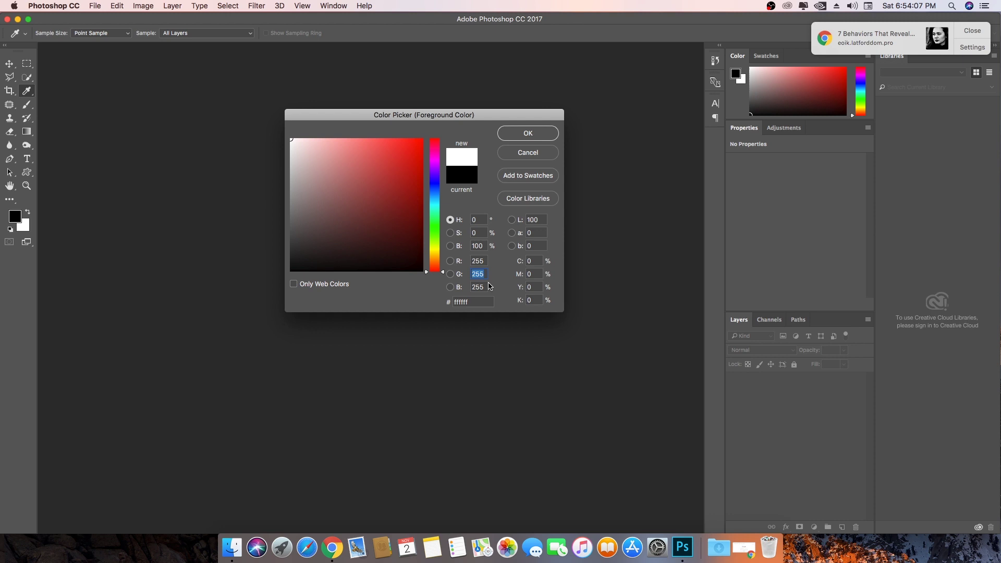
{"action": "left_click", "coordinate": [485, 288]}
{"action": "left_click", "coordinate": [484, 262]}
{"action": "left_click", "coordinate": [484, 274]}
{"action": "left_click", "coordinate": [484, 288]}
{"action": "left_click", "coordinate": [484, 275]}
{"action": "left_click", "coordinate": [529, 154]}
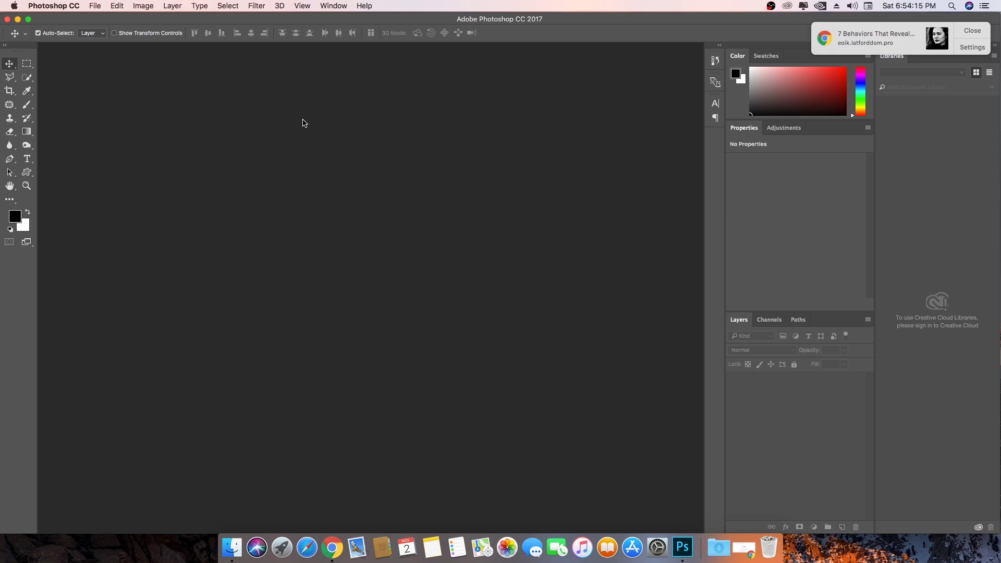
- Create a new 1920 x 1080 pixel document at 300 pixels/inch in 8-bit RGB with a white background
{"action": "key", "text": "super+n"}
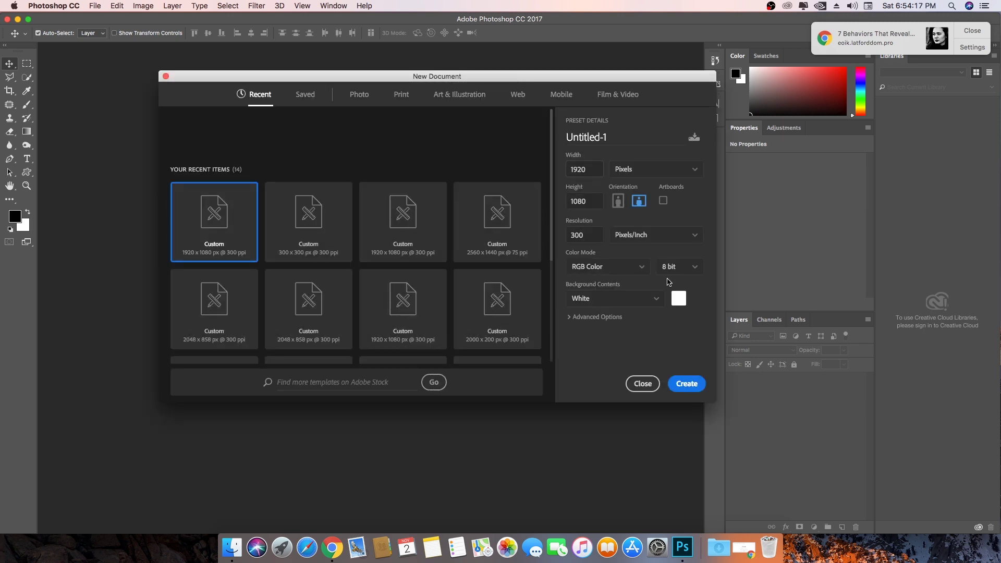
{"action": "left_click", "coordinate": [686, 384]}
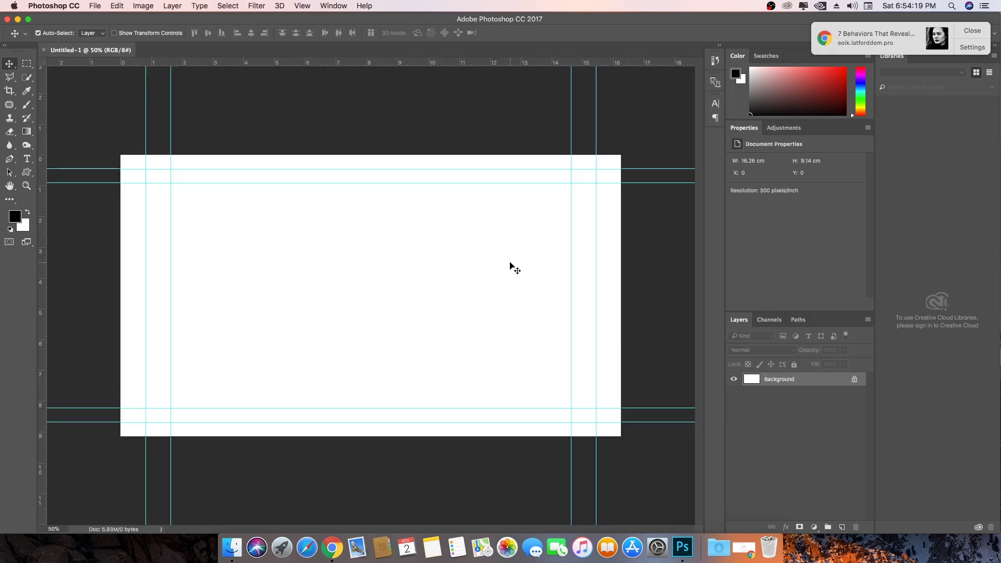
- Clear all vertical and horizontal guides off the canvas
{"action": "left_click_drag", "start_coordinate": [146, 107], "coordinate": [26, 104]}
{"action": "left_click_drag", "start_coordinate": [169, 121], "coordinate": [20, 114]}
{"action": "left_click_drag", "start_coordinate": [107, 168], "coordinate": [100, 62]}
{"action": "left_click_drag", "start_coordinate": [102, 183], "coordinate": [146, 26]}
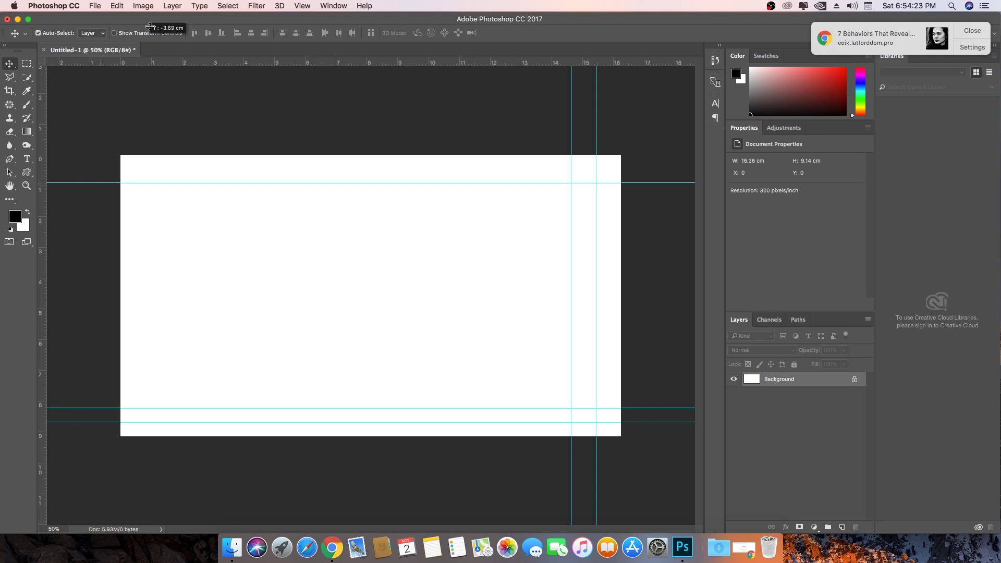
{"action": "left_click_drag", "start_coordinate": [572, 128], "coordinate": [701, 250]}
{"action": "left_click_drag", "start_coordinate": [628, 408], "coordinate": [631, 528]}
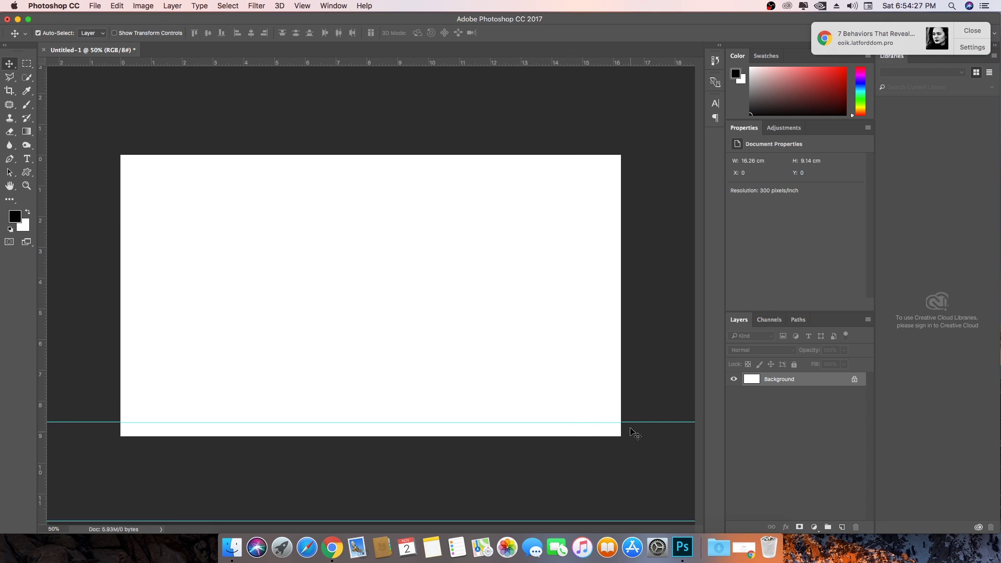
{"action": "left_click_drag", "start_coordinate": [632, 422], "coordinate": [542, 63]}
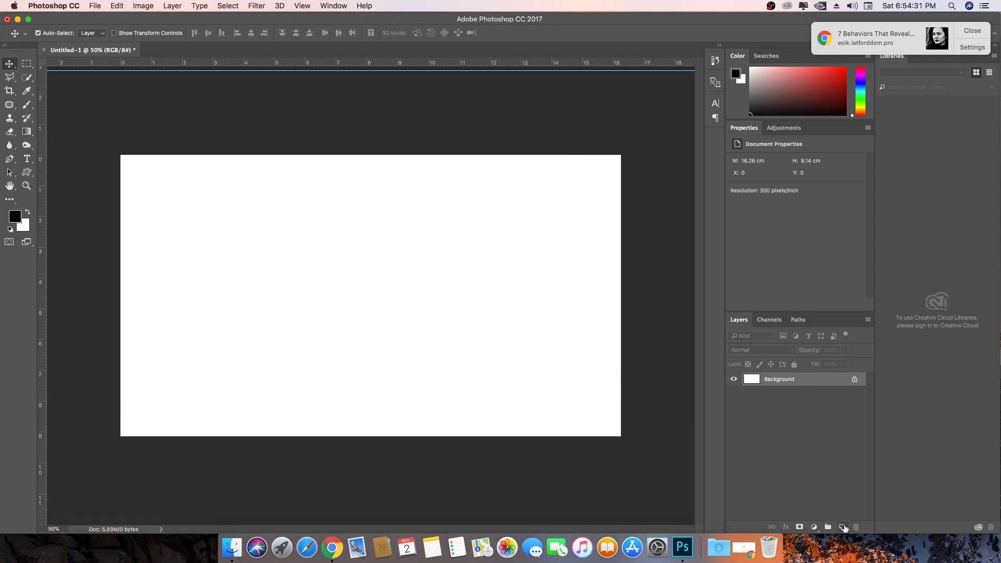
- Add a new empty layer above the Background layer
{"action": "left_click", "coordinate": [842, 527]}
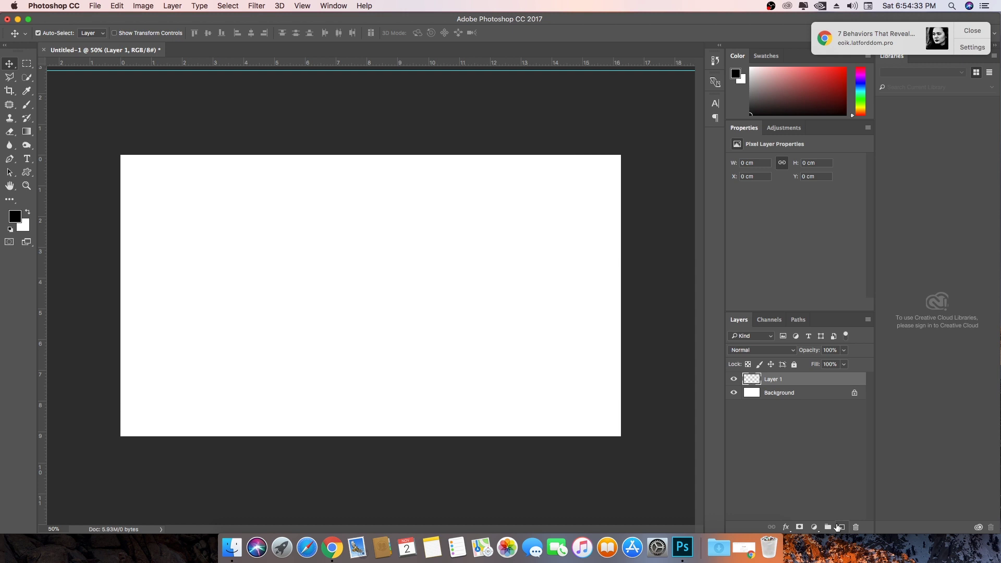
- Draw a circular selection about 4.6 cm wide on the left half of the canvas with the Elliptical Marquee tool
{"action": "left_click", "coordinate": [26, 63]}
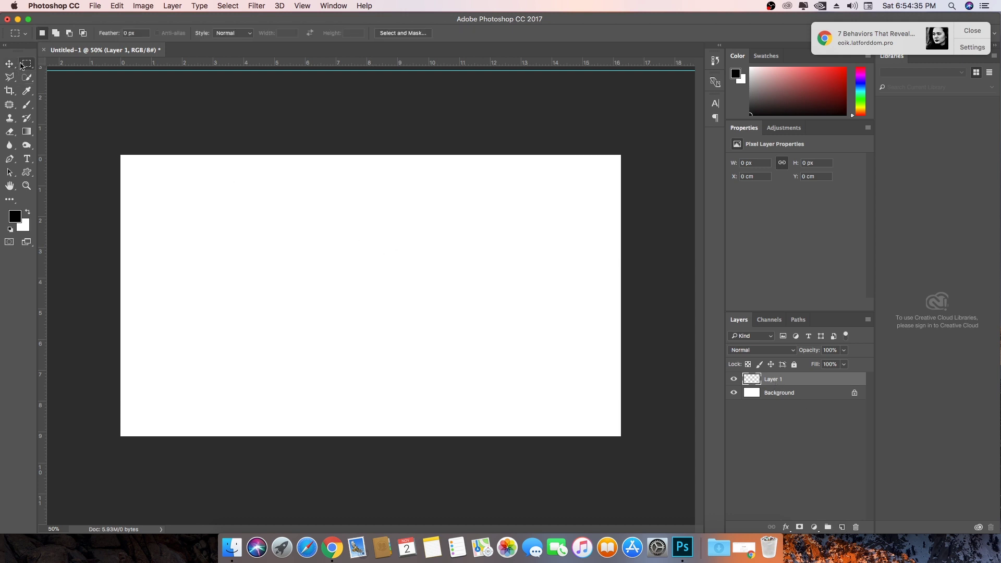
{"action": "left_click", "coordinate": [73, 72]}
{"action": "left_click_drag", "start_coordinate": [234, 221], "coordinate": [342, 342]}
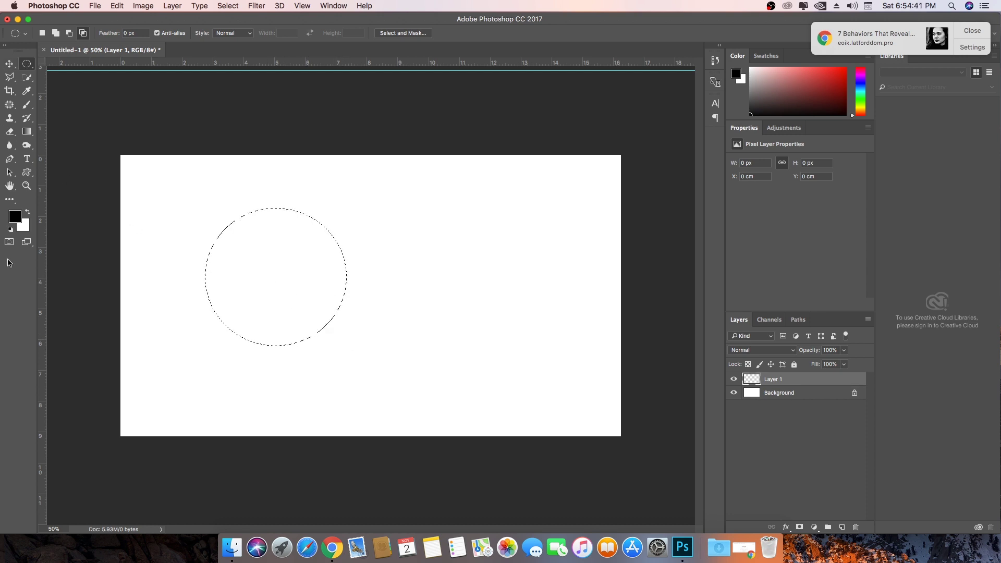
- Set the foreground color to pure red (ff0000), fill the circular selection on Layer 1 with it, and deselect
{"action": "left_click", "coordinate": [15, 216]}
{"action": "left_click_drag", "start_coordinate": [360, 175], "coordinate": [443, 122]}
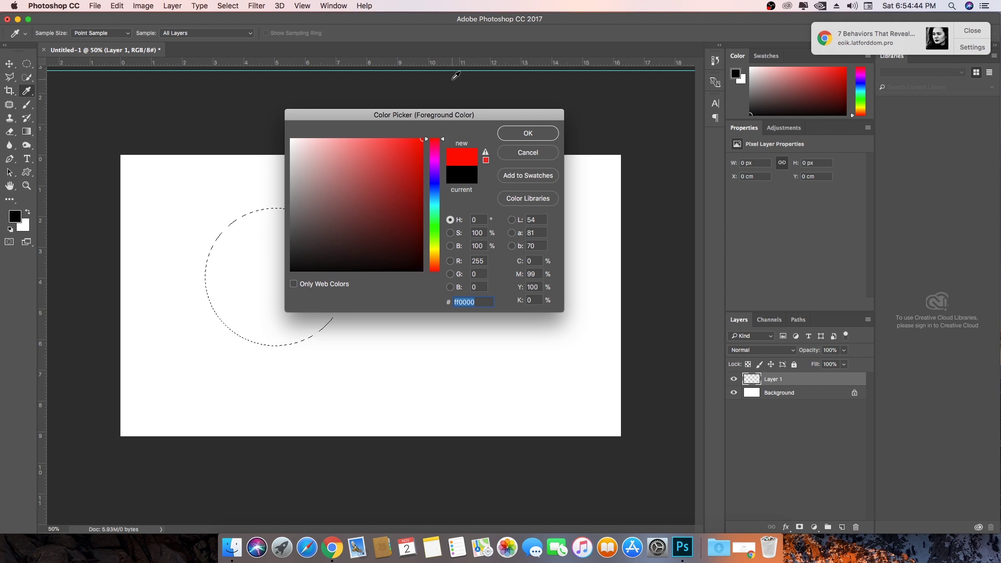
{"action": "left_click", "coordinate": [485, 272]}
{"action": "left_click", "coordinate": [527, 134]}
{"action": "key", "text": "alt"}
{"action": "key", "text": "alt+BackSpace"}
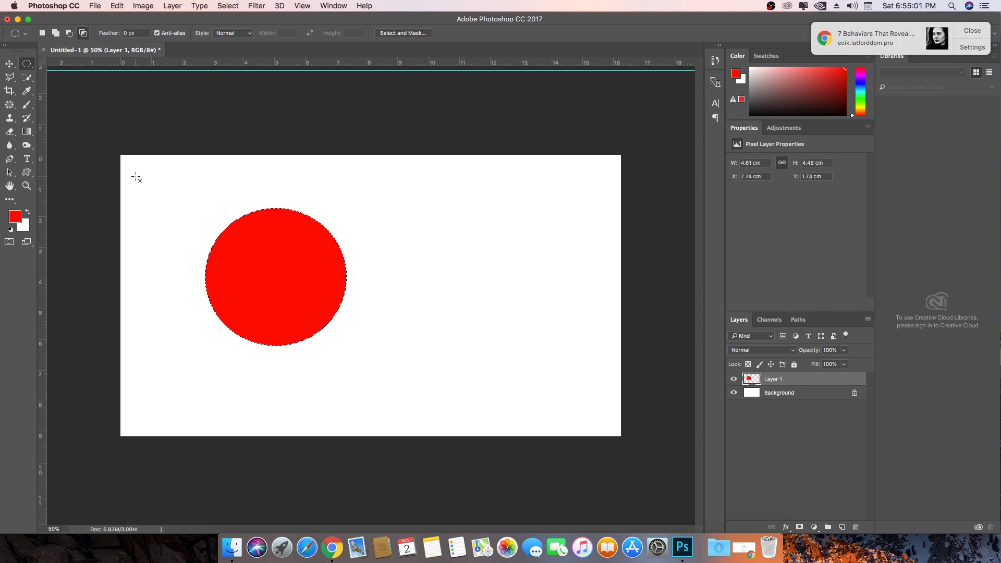
{"action": "key", "text": "super+d"}
- Add a new layer and draw a circular selection about 4.4 cm wide to the right of the red circle
{"action": "left_click", "coordinate": [841, 527]}
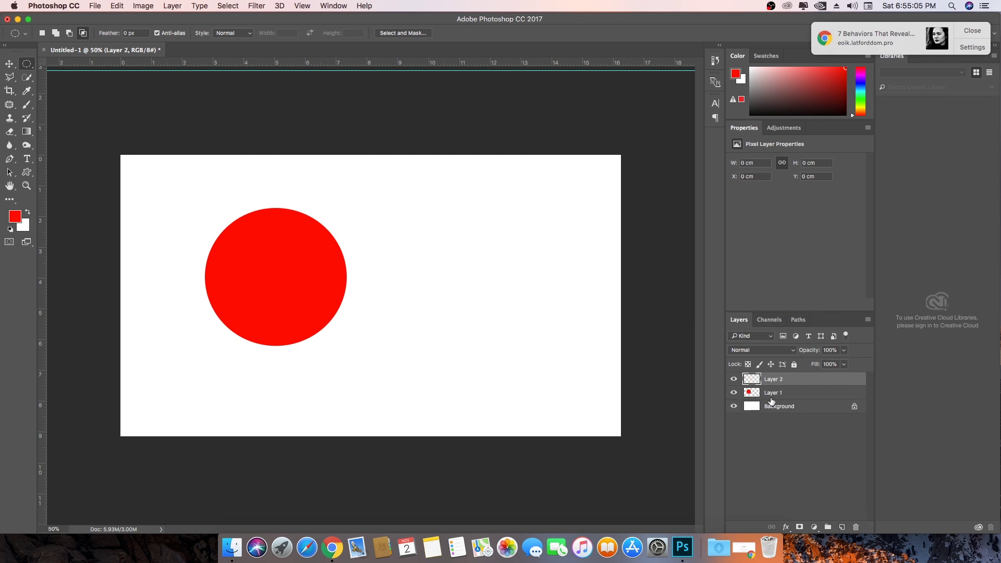
{"action": "left_click_drag", "start_coordinate": [392, 204], "coordinate": [540, 336]}
- Set the foreground color to pure blue (R 0, G 0, B 255), fill the circular selection with it, and deselect
{"action": "left_click", "coordinate": [14, 216]}
{"action": "left_click", "coordinate": [441, 184]}
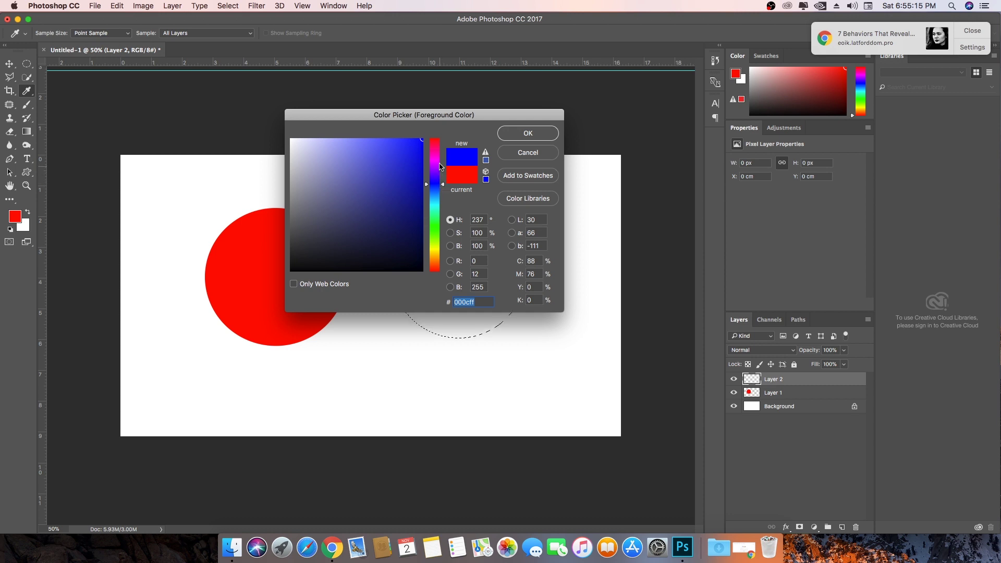
{"action": "left_click_drag", "start_coordinate": [433, 153], "coordinate": [442, 185]}
{"action": "left_click", "coordinate": [480, 261]}
{"action": "key", "text": "Tab"}
{"action": "type", "text": "0"}
{"action": "left_click", "coordinate": [483, 287]}
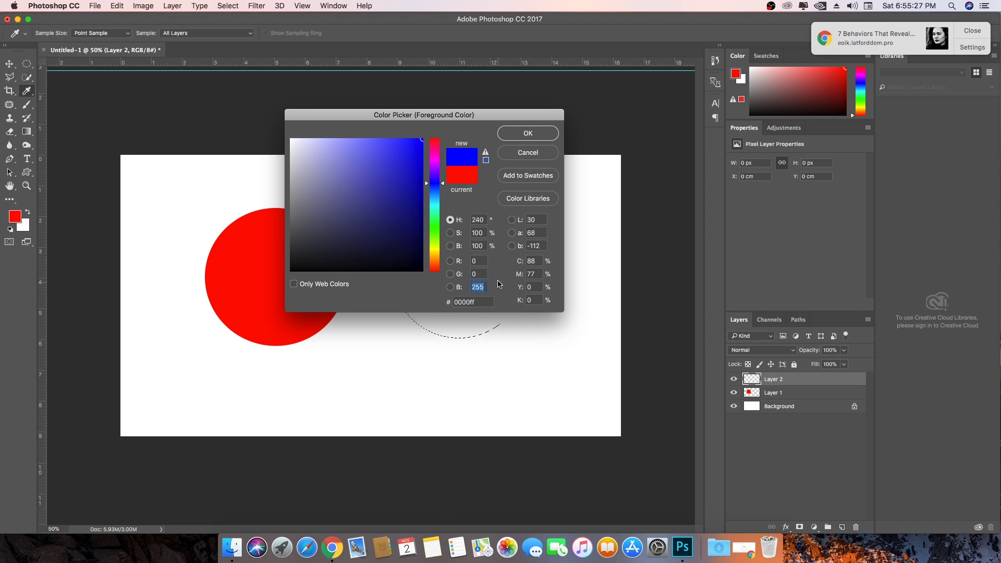
{"action": "left_click", "coordinate": [520, 133]}
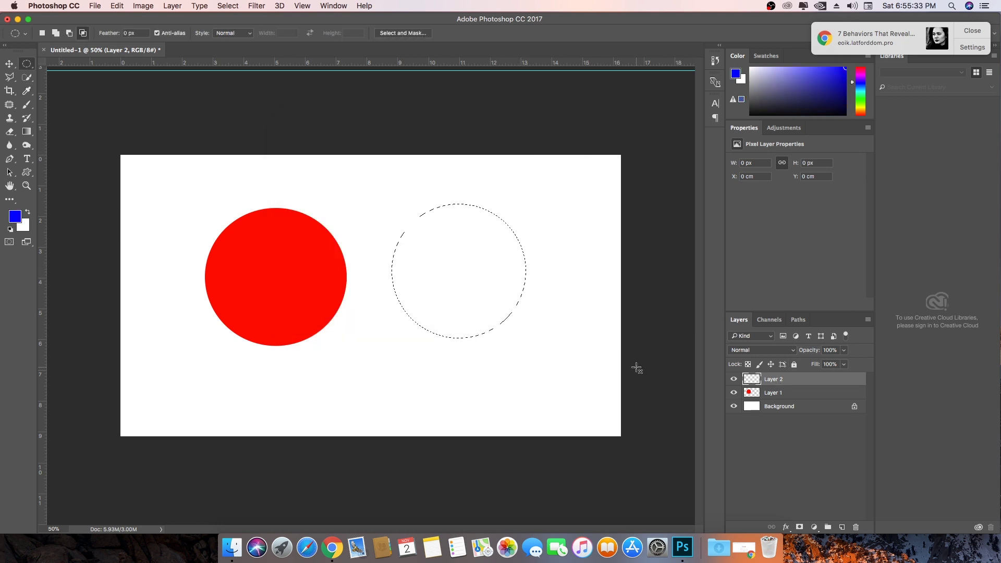
{"action": "key", "text": "alt+BackSpace"}
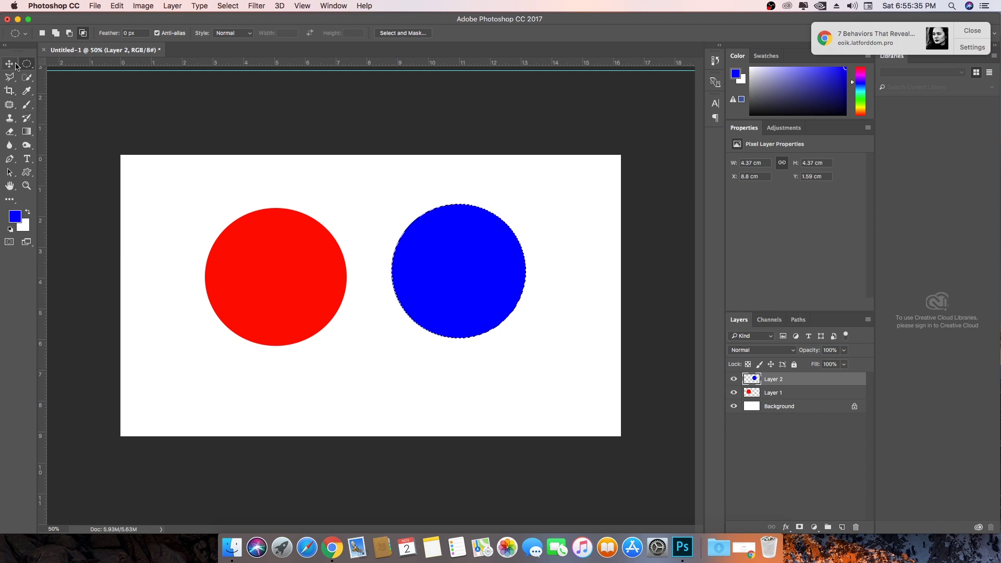
{"action": "key", "text": "super+d"}
- On a new layer, draw a circular selection about 4.8 cm wide overlapping the red and blue circles, and hide those two circles' layers
{"action": "left_click", "coordinate": [841, 527]}
{"action": "left_click_drag", "start_coordinate": [282, 168], "coordinate": [428, 326]}
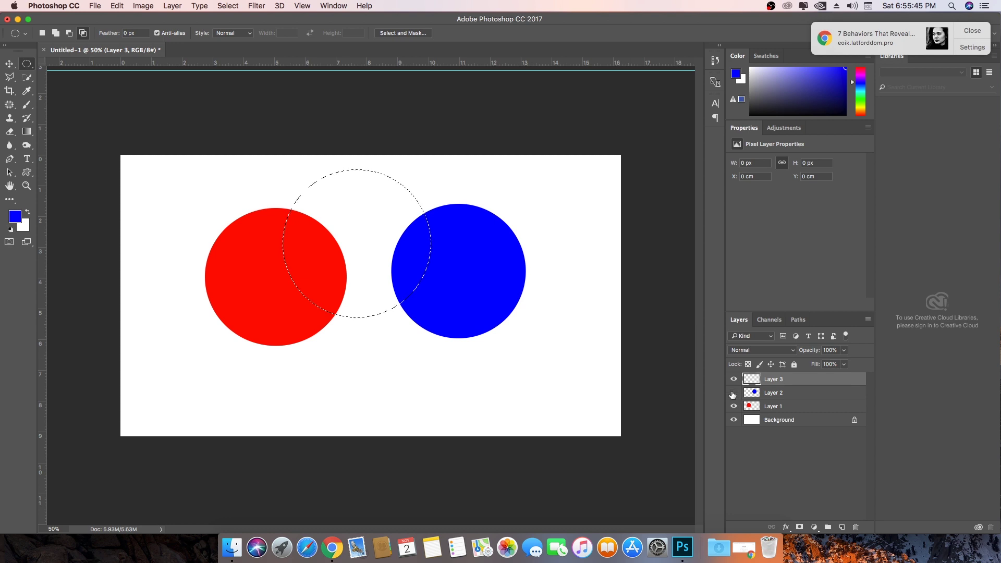
{"action": "left_click_drag", "start_coordinate": [733, 393], "coordinate": [733, 406]}
- Set the foreground color to pure green (R 0, G 255, B 0) and fill the circular selection on Layer 3
{"action": "left_click", "coordinate": [15, 215]}
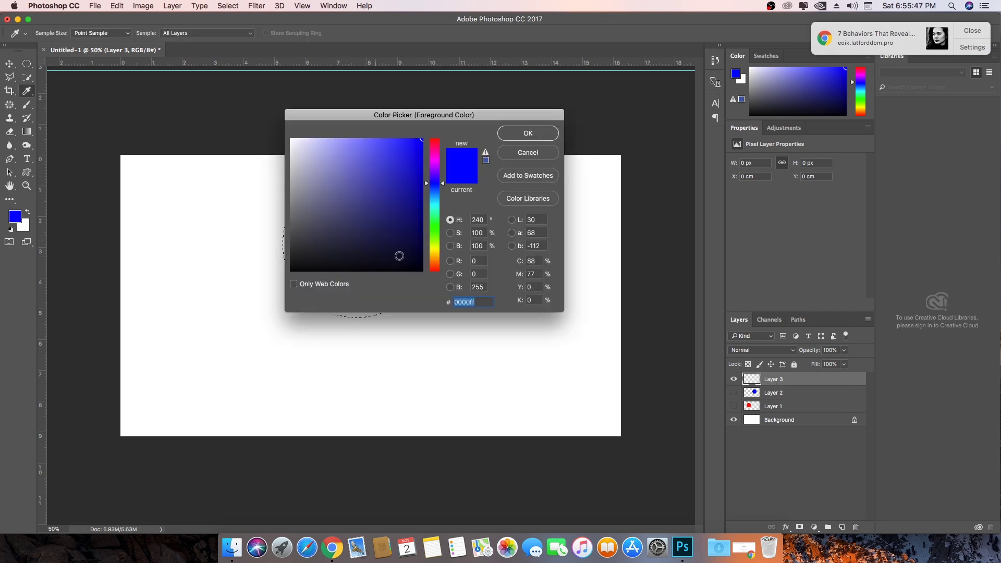
{"action": "left_click", "coordinate": [478, 274]}
{"action": "type", "text": "255"}
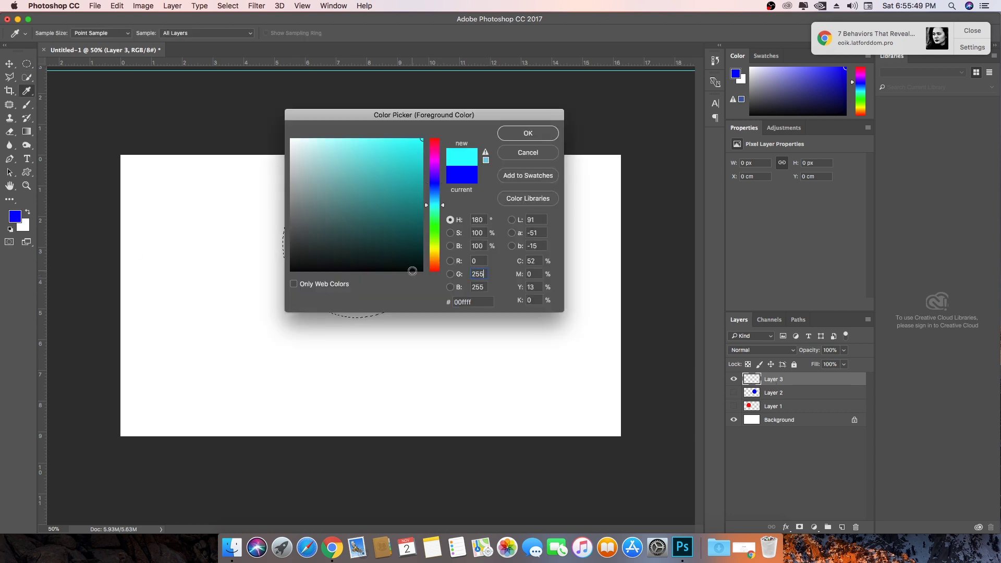
{"action": "key", "text": "Tab"}
{"action": "type", "text": "0"}
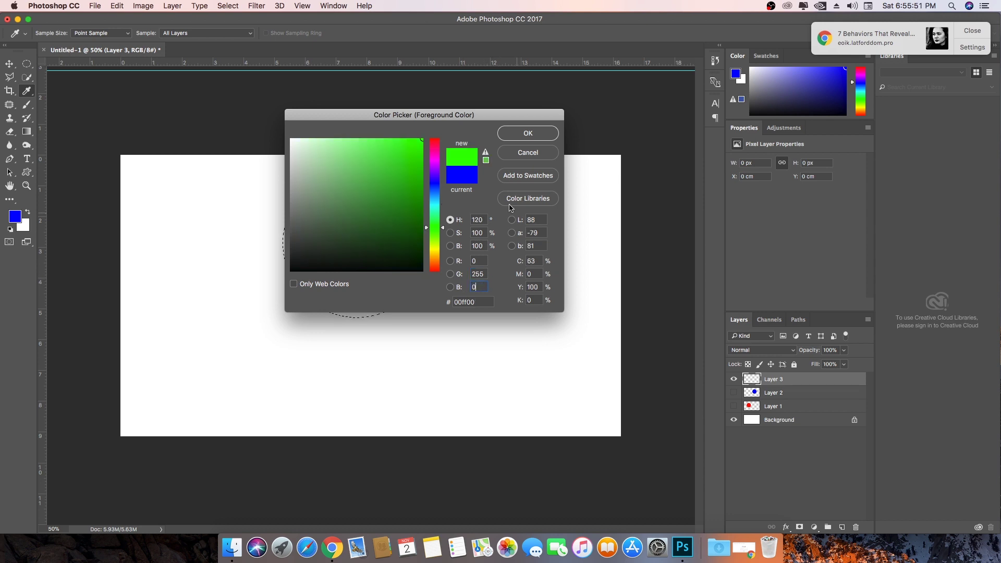
{"action": "left_click", "coordinate": [527, 133]}
{"action": "key", "text": "m"}
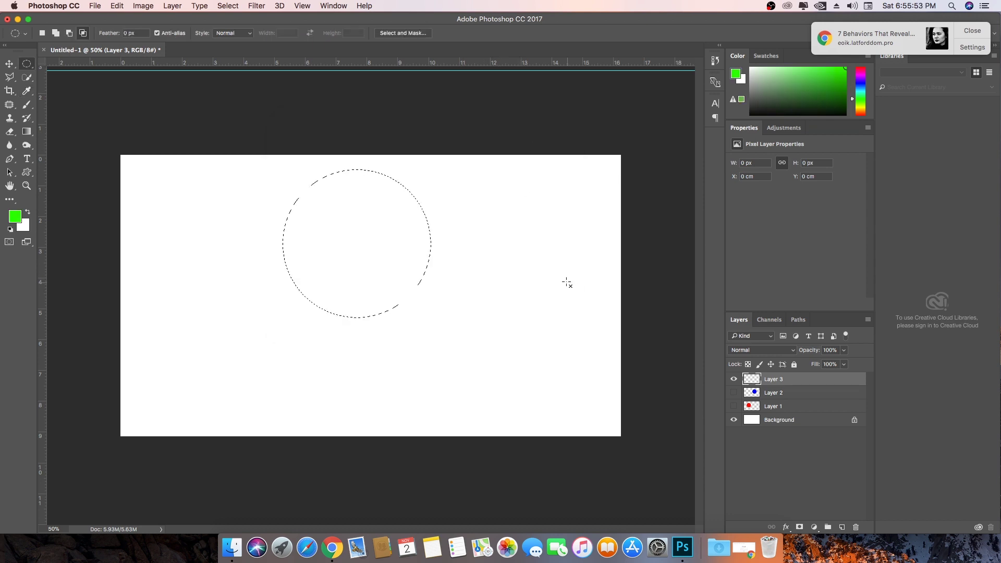
{"action": "key", "text": "alt+BackSpace"}
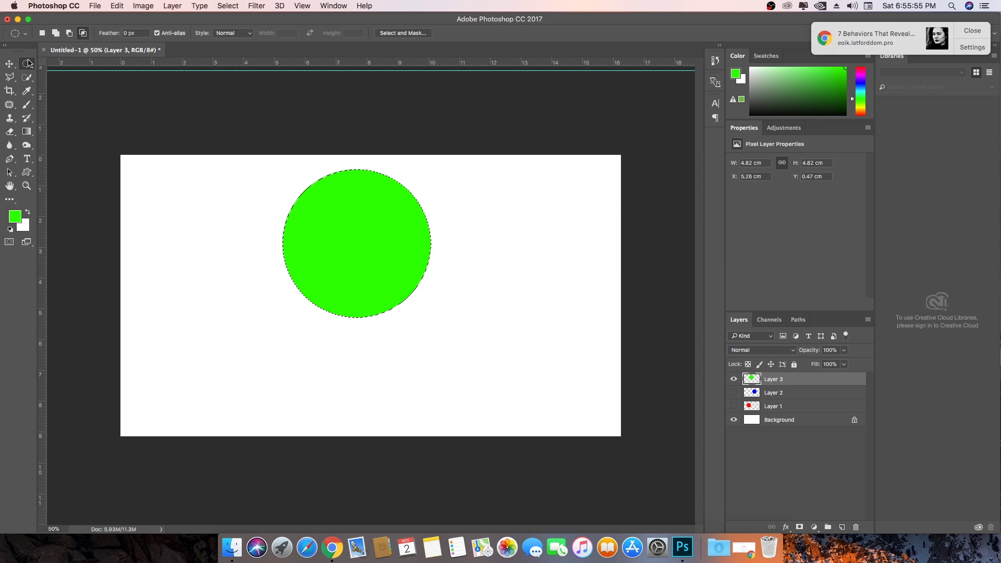
- Show the red and blue circle layers and move the three circles into an overlapping triangle with green above red and blue
{"action": "left_click", "coordinate": [733, 393]}
{"action": "left_click", "coordinate": [733, 406]}
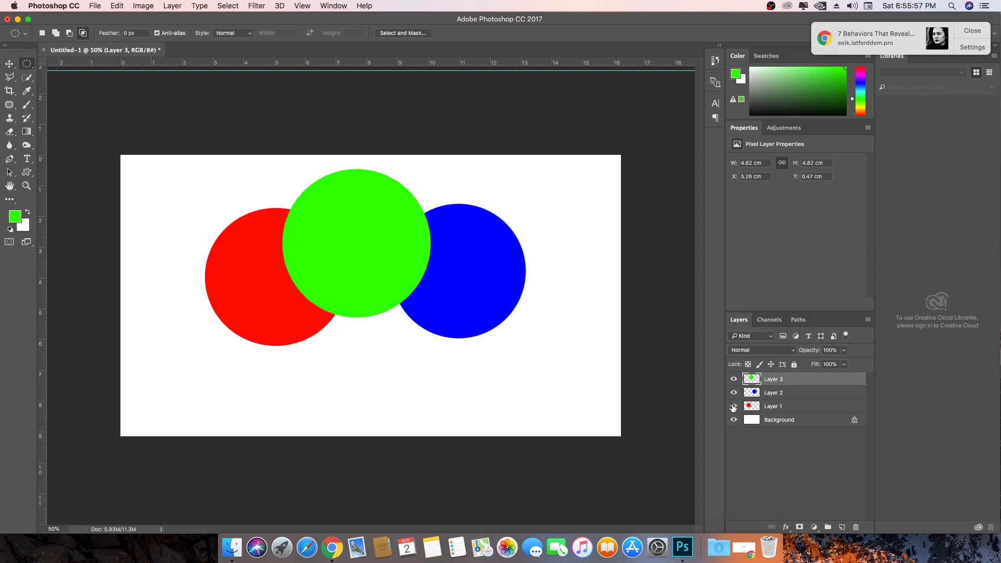
{"action": "key", "text": "v"}
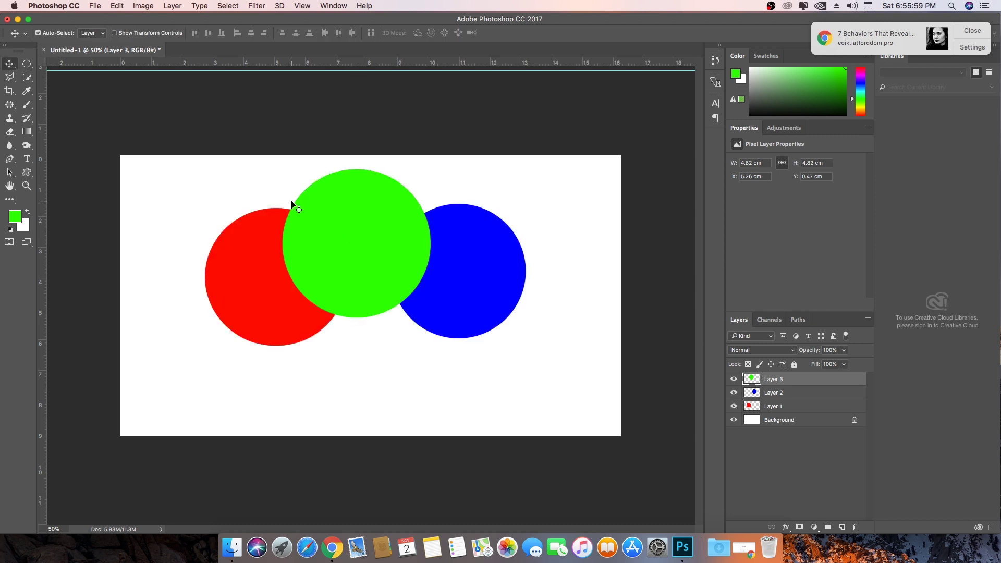
{"action": "left_click_drag", "start_coordinate": [351, 233], "coordinate": [351, 211]}
{"action": "left_click_drag", "start_coordinate": [245, 265], "coordinate": [290, 294]}
{"action": "left_click_drag", "start_coordinate": [474, 284], "coordinate": [438, 311]}
{"action": "left_click_drag", "start_coordinate": [350, 209], "coordinate": [350, 230]}
{"action": "left_click_drag", "start_coordinate": [290, 315], "coordinate": [273, 332]}
{"action": "left_click_drag", "start_coordinate": [433, 324], "coordinate": [433, 344]}
{"action": "left_click_drag", "start_coordinate": [314, 336], "coordinate": [295, 335]}
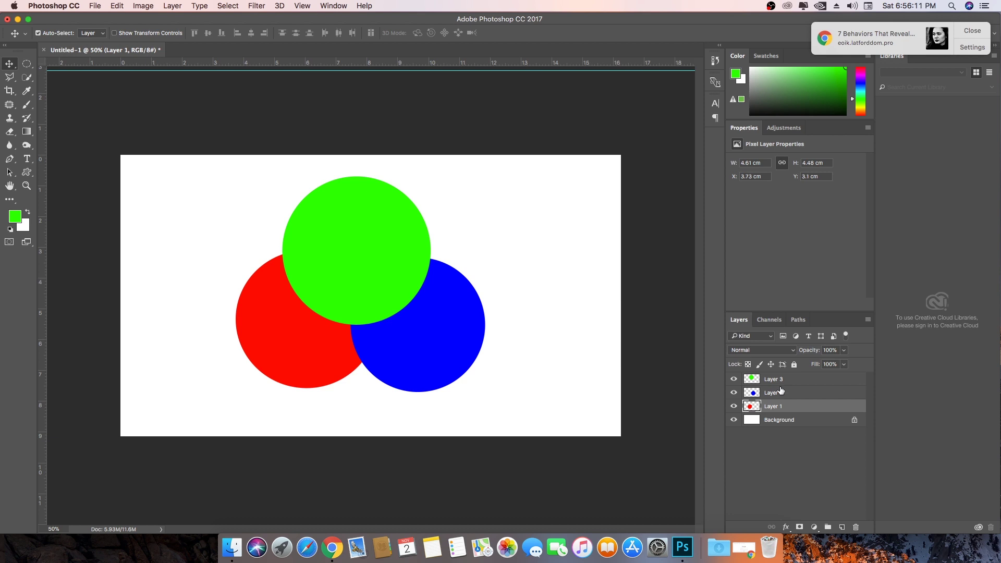
- Add a new layer directly above the Background layer and fill it with the default black foreground color
{"action": "left_click", "coordinate": [796, 421]}
{"action": "left_click", "coordinate": [841, 527]}
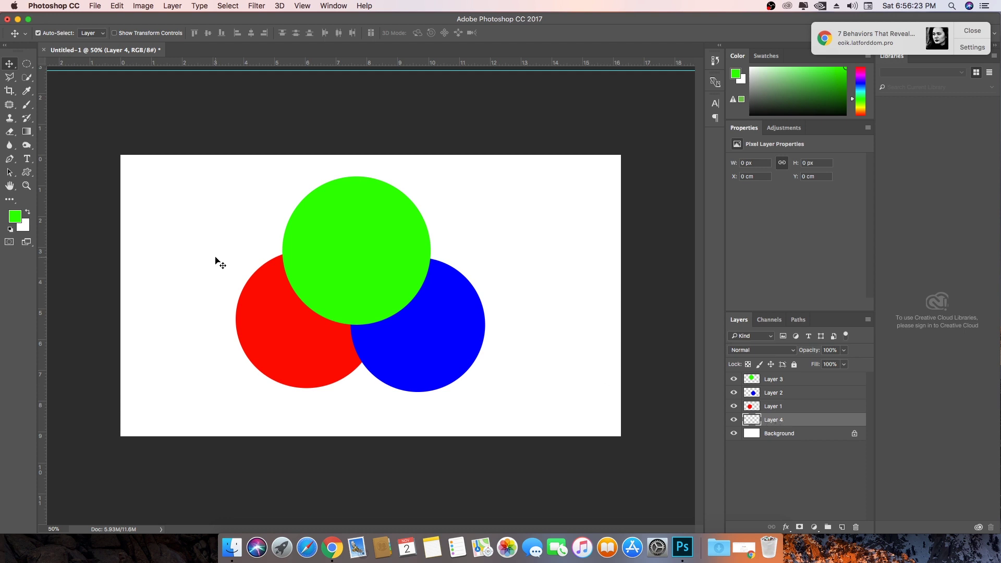
{"action": "left_click", "coordinate": [10, 229]}
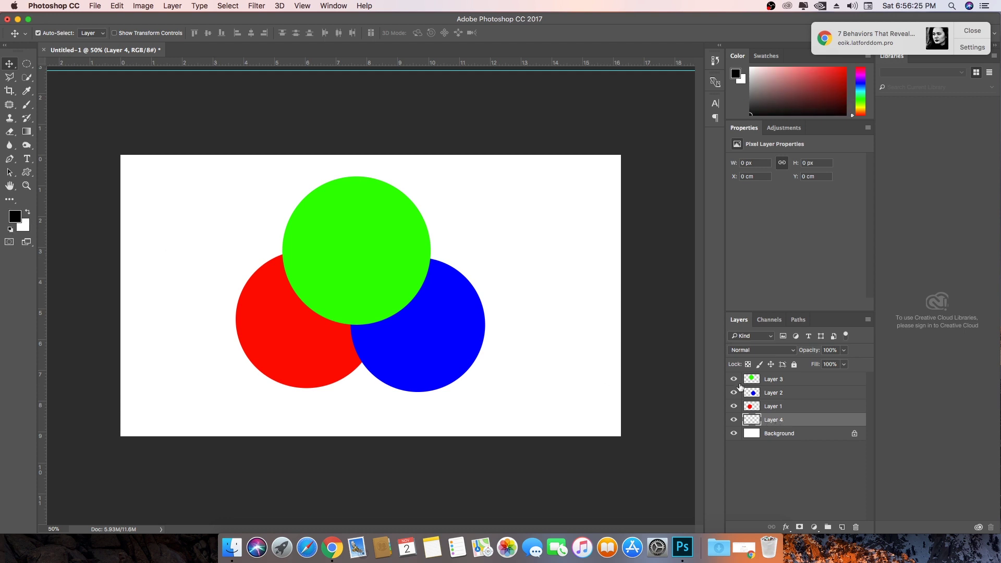
{"action": "key", "text": "alt+BackSpace"}
{"action": "left_click", "coordinate": [27, 63]}
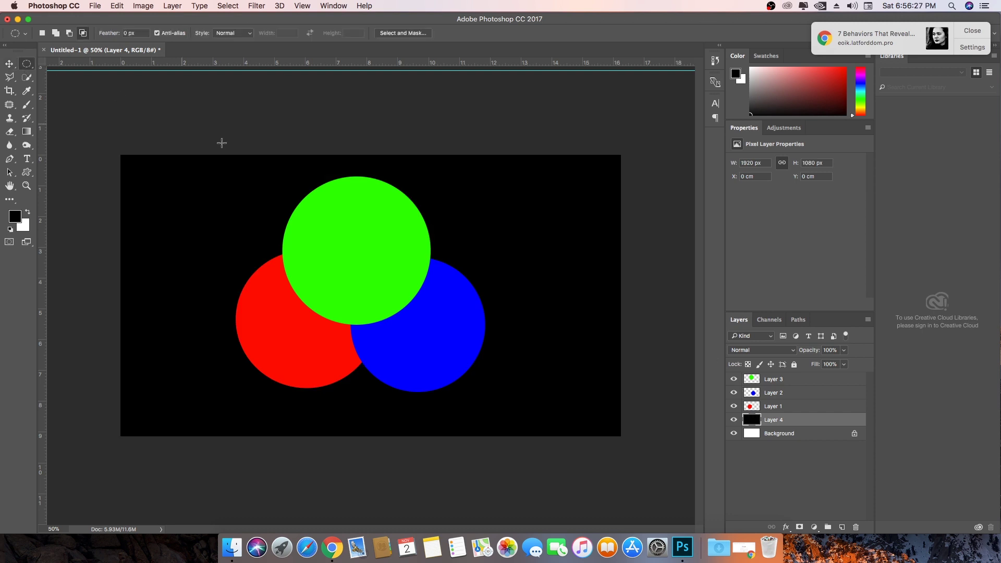
- Set the blend mode of the green, blue and red circle layers to Screen
{"action": "left_click", "coordinate": [782, 384]}
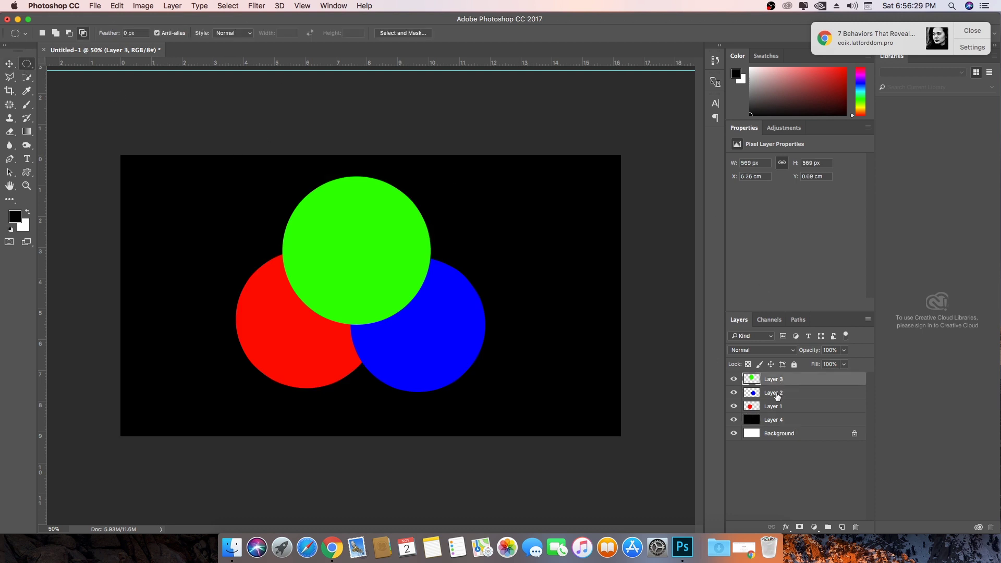
{"action": "left_click", "coordinate": [773, 407], "text": "shift"}
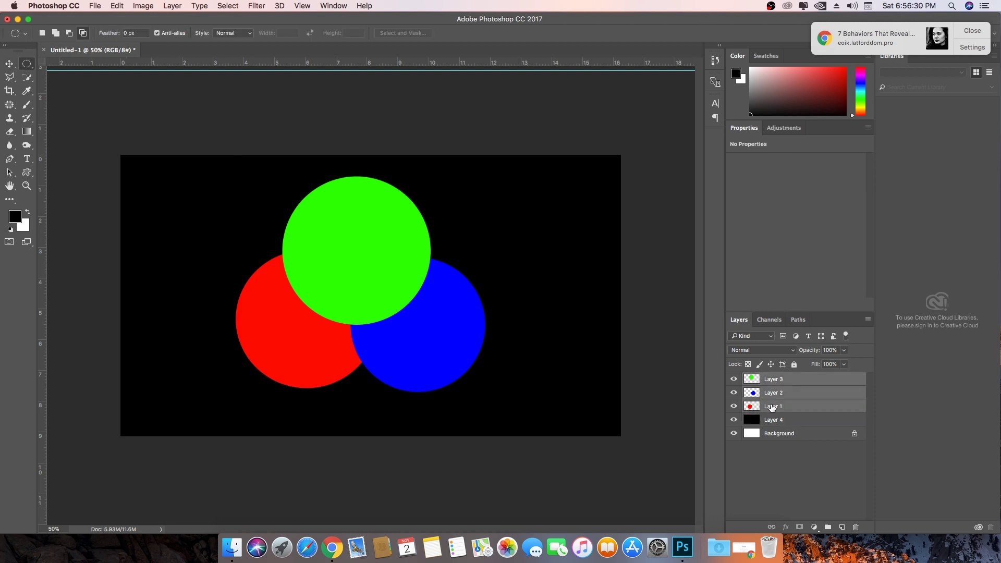
{"action": "left_click", "coordinate": [767, 352]}
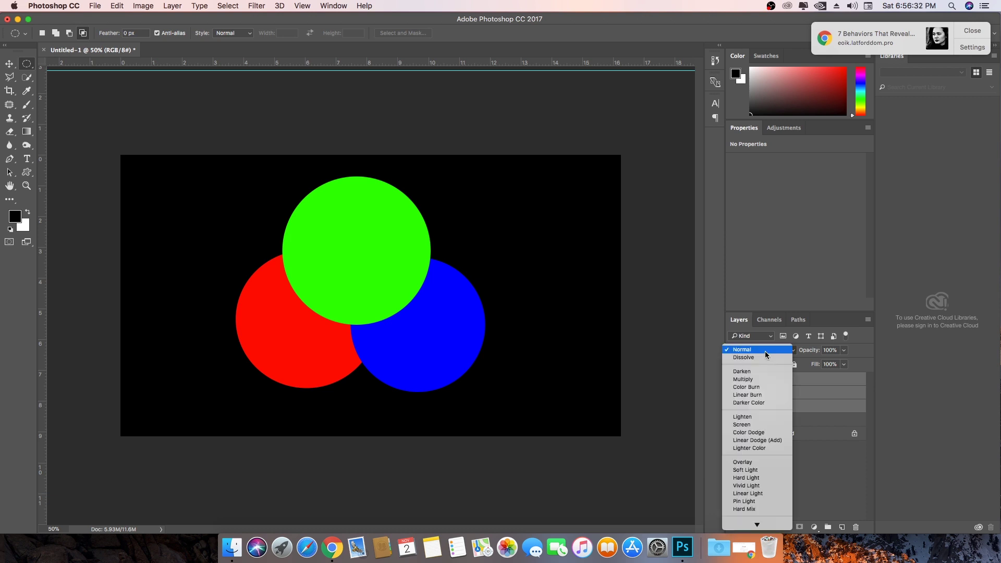
{"action": "left_click", "coordinate": [750, 426]}
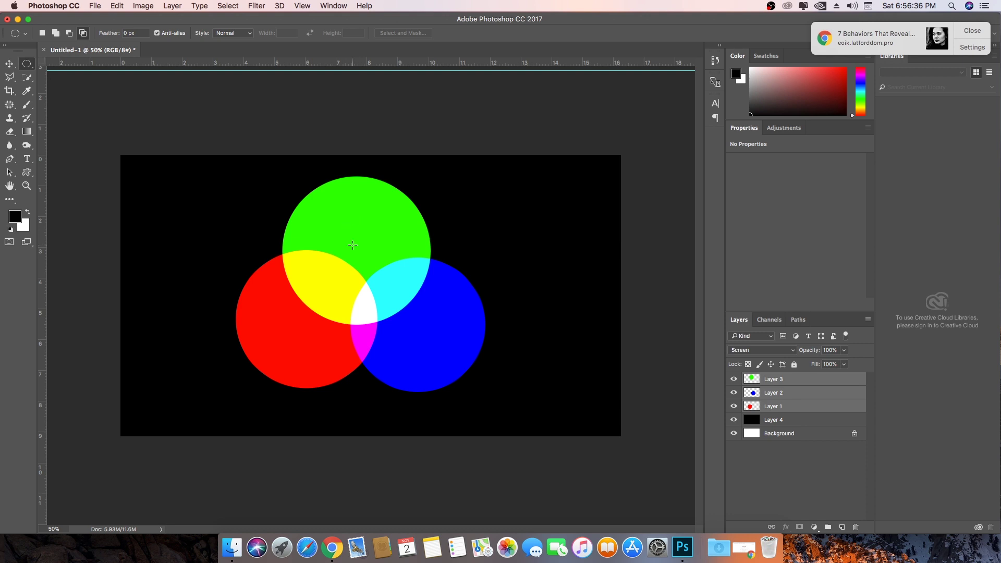
- Sample the yellow overlap of the red and green circles as foreground color and examine its RGB values in the Color Picker
{"action": "scroll", "coordinate": [352, 245], "scroll_direction": "up", "scroll_amount": 5}
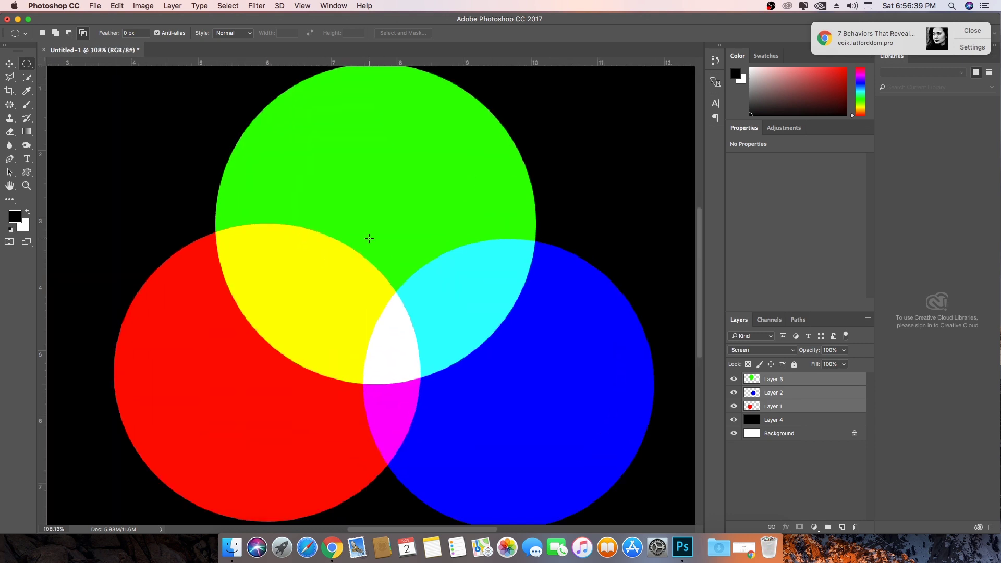
{"action": "scroll", "coordinate": [369, 238], "scroll_direction": "down", "scroll_amount": 4}
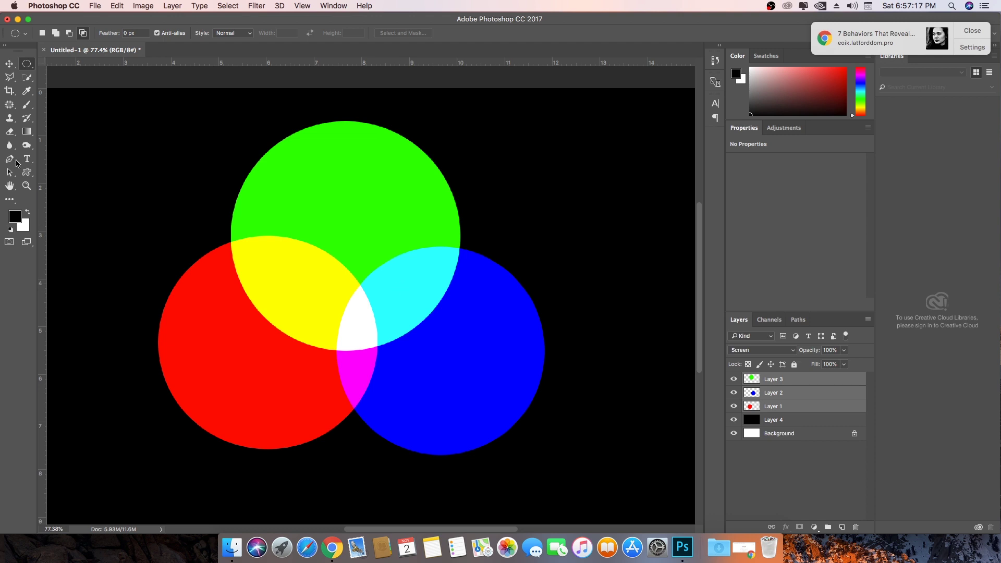
{"action": "left_click", "coordinate": [27, 105]}
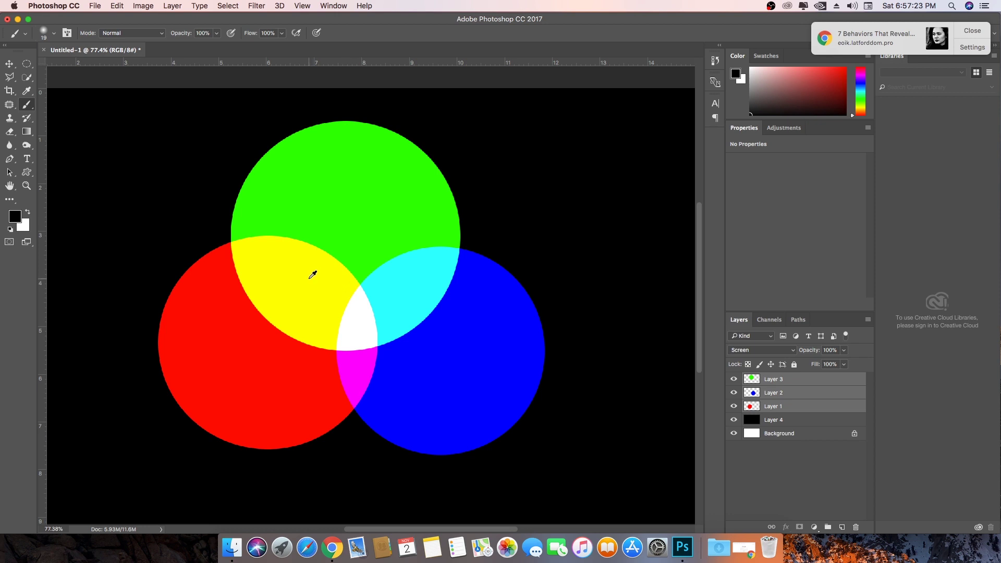
{"action": "left_click", "coordinate": [313, 274], "text": "alt"}
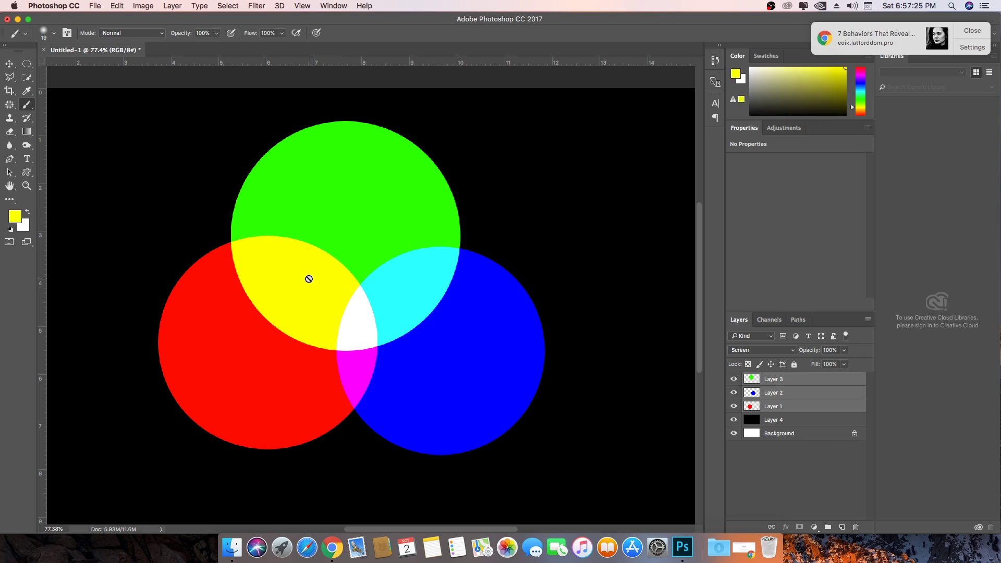
{"action": "left_click", "coordinate": [14, 218]}
{"action": "left_click_drag", "start_coordinate": [419, 114], "coordinate": [686, 107]}
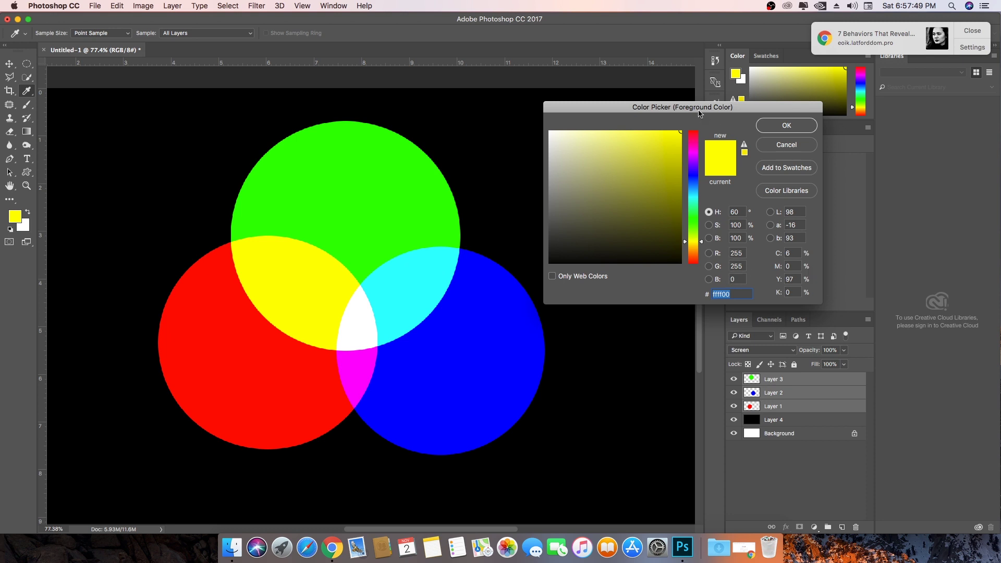
{"action": "left_click_drag", "start_coordinate": [698, 108], "coordinate": [686, 96]}
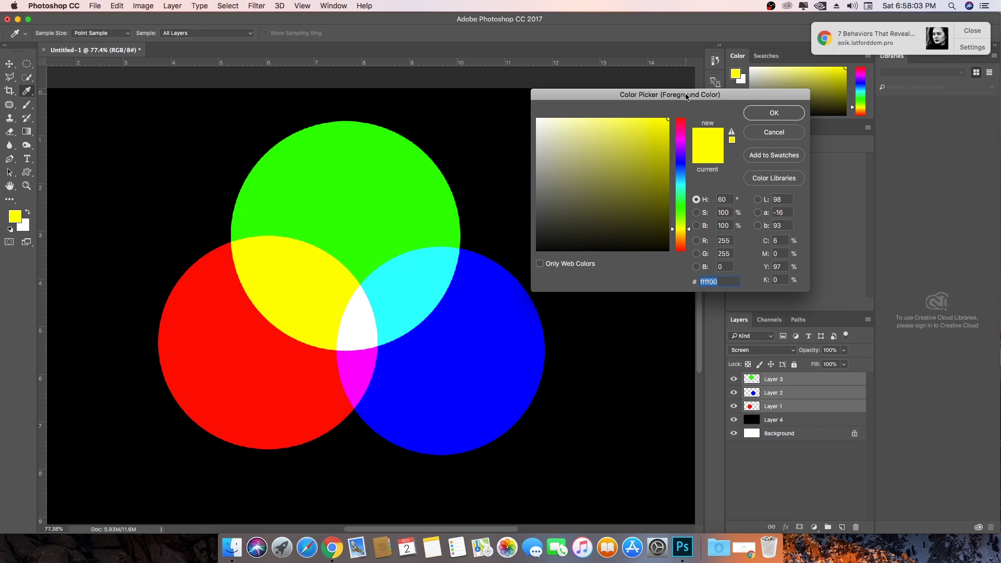
{"action": "left_click_drag", "start_coordinate": [685, 97], "coordinate": [790, 112]}
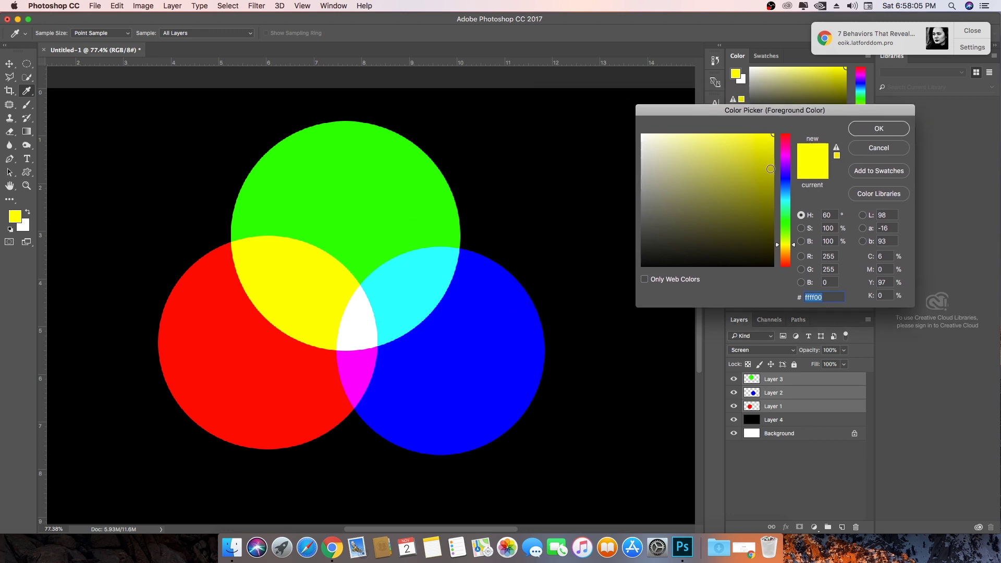
{"action": "left_click", "coordinate": [877, 125]}
- Switch to the Pencil tool and add a new empty layer above the green circle's layer
{"action": "scroll", "coordinate": [510, 220], "scroll_direction": "down", "scroll_amount": 5}
{"action": "scroll", "coordinate": [547, 226], "scroll_direction": "up", "scroll_amount": 3}
{"action": "key", "text": "b"}
{"action": "right_click", "coordinate": [27, 104]}
{"action": "left_click", "coordinate": [62, 113]}
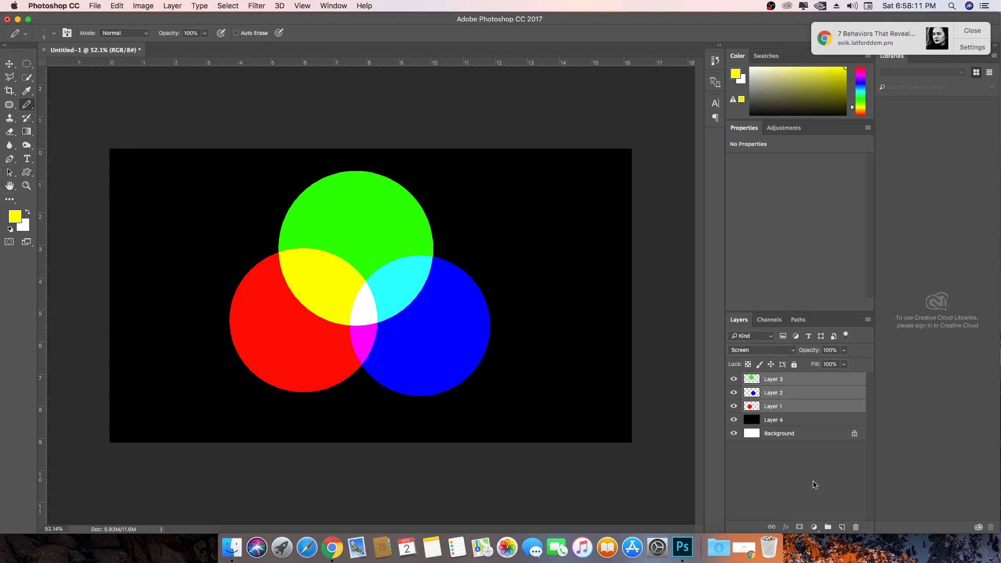
{"action": "left_click", "coordinate": [841, 527]}
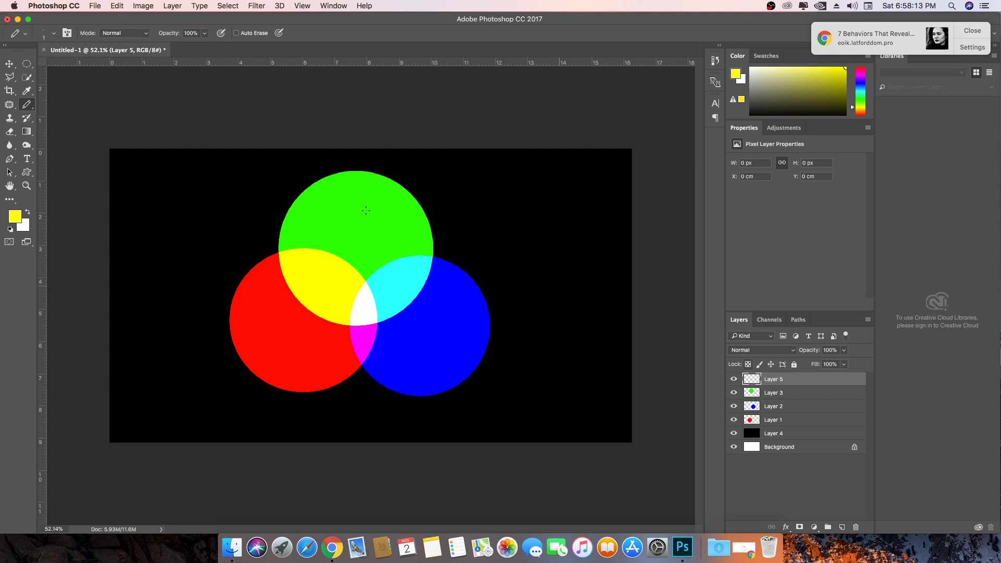
- Set the foreground color to ffffff and handwrite the column headings R, G and B on the black area beside the circles
{"action": "left_click", "coordinate": [12, 219]}
{"action": "type", "text": "ffffff"}
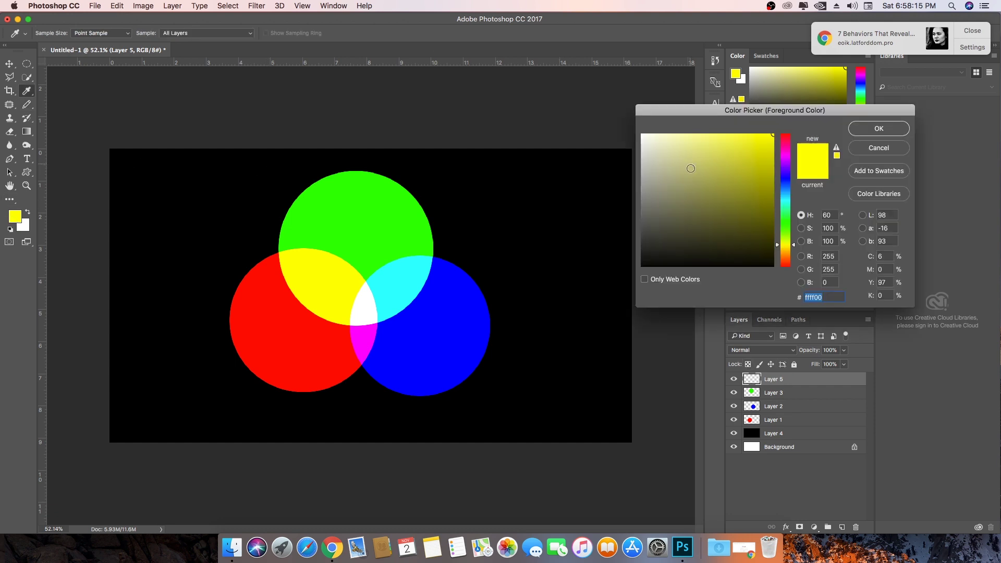
{"action": "key", "text": "Return"}
{"action": "left_click_drag", "start_coordinate": [468, 200], "coordinate": [483, 200]}
{"action": "scroll", "coordinate": [485, 195], "scroll_direction": "up", "scroll_amount": 2}
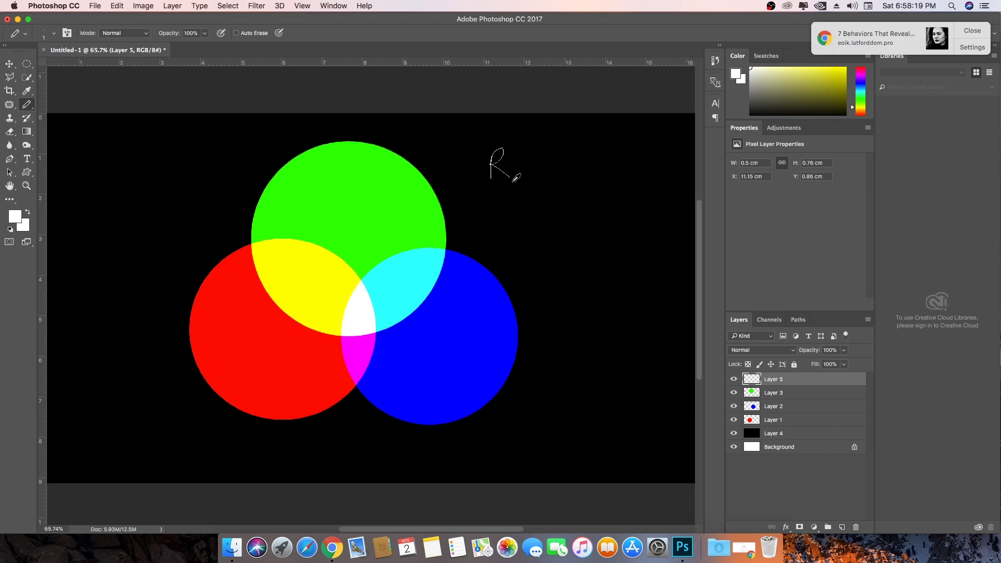
{"action": "scroll", "coordinate": [454, 197], "scroll_direction": "up", "scroll_amount": 3}
{"action": "mouse_move", "coordinate": [391, 164]}
{"action": "left_mouse_down"}
{"action": "mouse_move", "coordinate": [382, 208]}
{"action": "mouse_move", "coordinate": [404, 194]}
{"action": "mouse_move", "coordinate": [454, 205]}
{"action": "left_mouse_up"}
{"action": "mouse_move", "coordinate": [486, 164]}
{"action": "left_mouse_down"}
{"action": "mouse_move", "coordinate": [496, 161]}
{"action": "mouse_move", "coordinate": [485, 199]}
{"action": "left_mouse_up"}
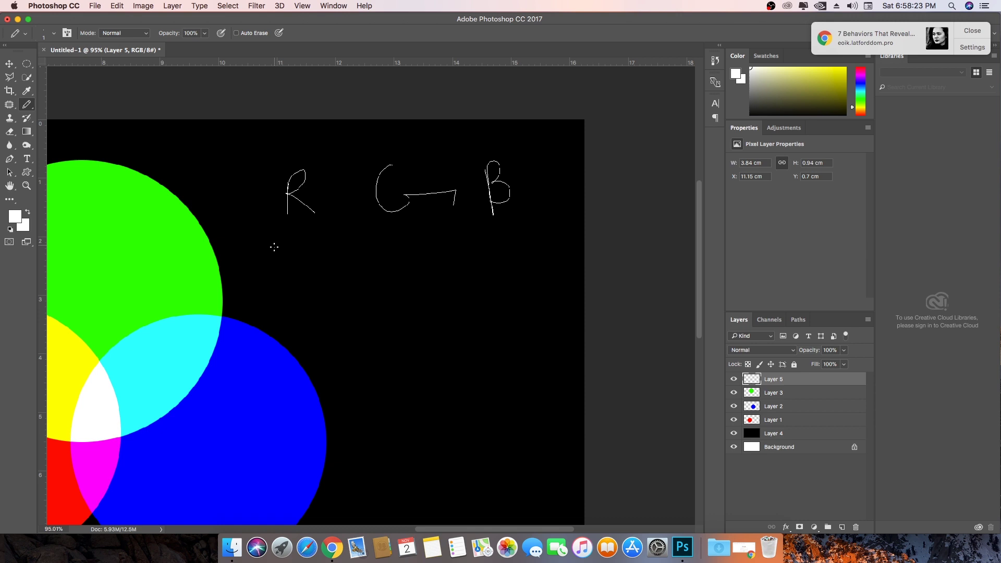
- Handwrite the rows 255, 0, 0 for red and 0, 255, 0 for green under the R, G, B headings
{"action": "mouse_move", "coordinate": [275, 251]}
{"action": "left_mouse_down"}
{"action": "mouse_move", "coordinate": [287, 265]}
{"action": "mouse_move", "coordinate": [303, 249]}
{"action": "mouse_move", "coordinate": [317, 254]}
{"action": "left_mouse_up"}
{"action": "left_click_drag", "start_coordinate": [407, 247], "coordinate": [415, 236]}
{"action": "left_click_drag", "start_coordinate": [493, 227], "coordinate": [485, 252]}
{"action": "left_click_drag", "start_coordinate": [293, 305], "coordinate": [299, 286]}
{"action": "left_click_drag", "start_coordinate": [389, 283], "coordinate": [404, 299]}
{"action": "left_click_drag", "start_coordinate": [410, 280], "coordinate": [412, 295]}
{"action": "left_click_drag", "start_coordinate": [416, 281], "coordinate": [429, 295]}
{"action": "left_click_drag", "start_coordinate": [433, 278], "coordinate": [443, 276]}
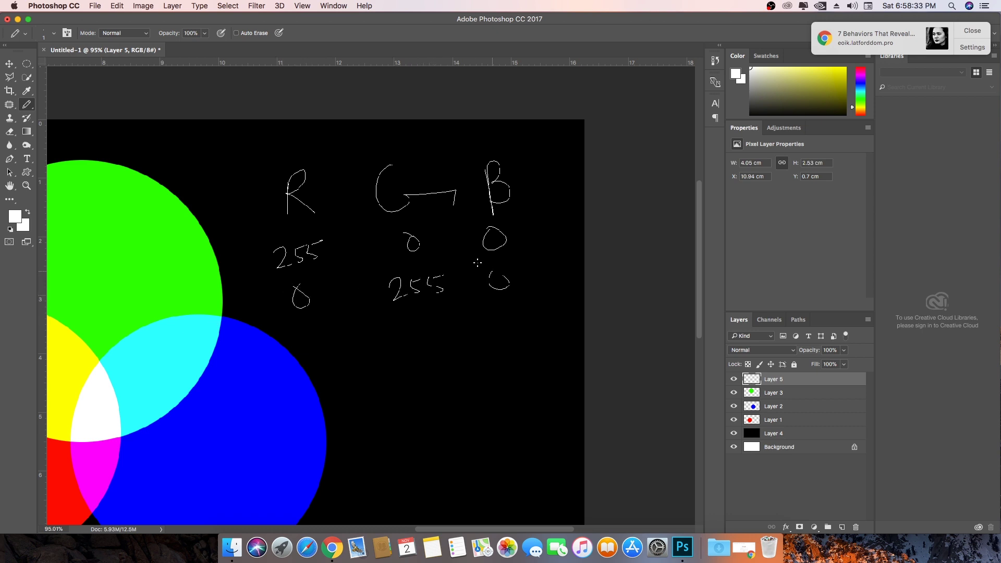
- Draw a sum line under the two rows and handwrite the total 255, 255, 0 below it
{"action": "left_click_drag", "start_coordinate": [241, 329], "coordinate": [584, 322]}
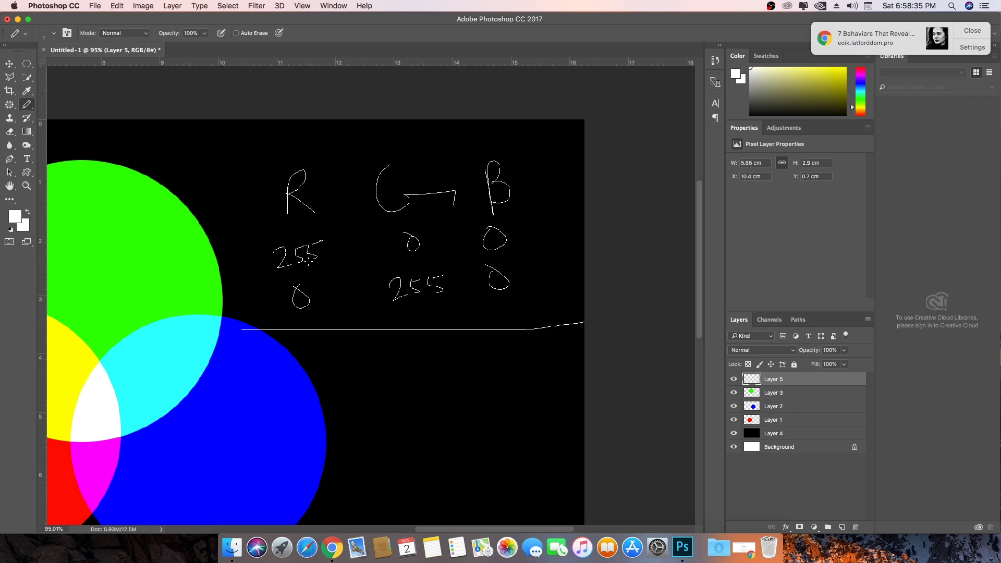
{"action": "mouse_move", "coordinate": [279, 347]}
{"action": "left_mouse_down"}
{"action": "mouse_move", "coordinate": [291, 357]}
{"action": "mouse_move", "coordinate": [334, 357]}
{"action": "mouse_move", "coordinate": [343, 335]}
{"action": "left_mouse_up"}
{"action": "mouse_move", "coordinate": [403, 349]}
{"action": "left_mouse_down"}
{"action": "mouse_move", "coordinate": [440, 341]}
{"action": "mouse_move", "coordinate": [398, 353]}
{"action": "left_mouse_up"}
{"action": "left_click_drag", "start_coordinate": [490, 346], "coordinate": [495, 348]}
{"action": "scroll", "coordinate": [501, 334], "scroll_direction": "down", "scroll_amount": 5}
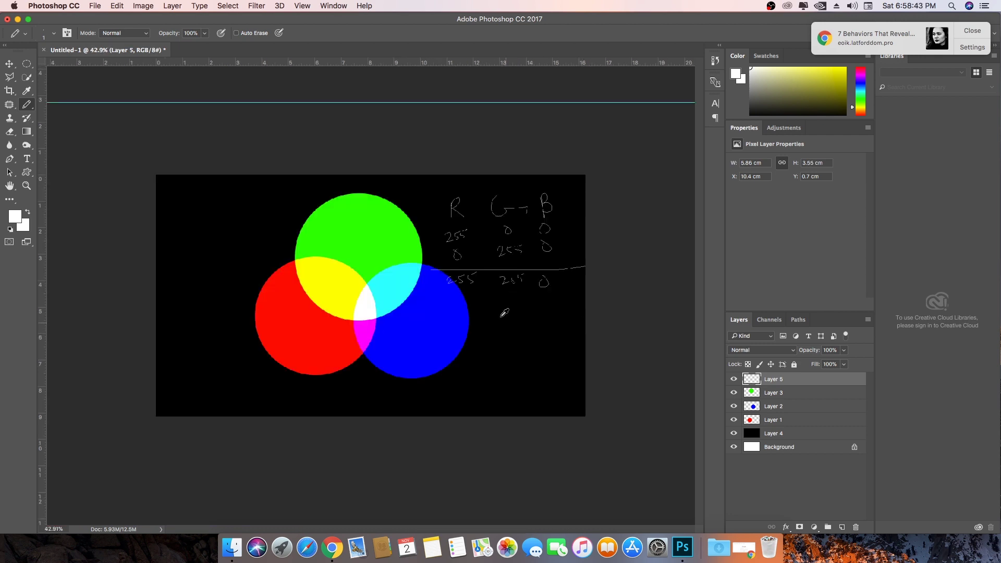
- Switch to the Brush tool, sample the yellow overlap as foreground color and compare its Color Picker RGB values with the handwritten total
{"action": "scroll", "coordinate": [443, 282], "scroll_direction": "up", "scroll_amount": 2}
{"action": "scroll", "coordinate": [544, 276], "scroll_direction": "up", "scroll_amount": 2}
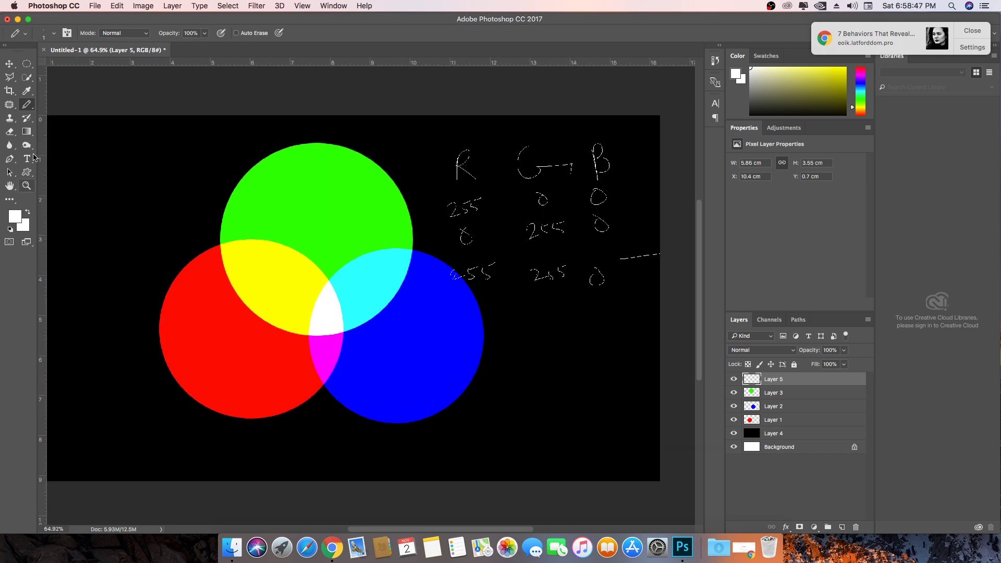
{"action": "left_click_drag", "start_coordinate": [28, 107], "coordinate": [56, 108]}
{"action": "left_click", "coordinate": [269, 272], "text": "alt"}
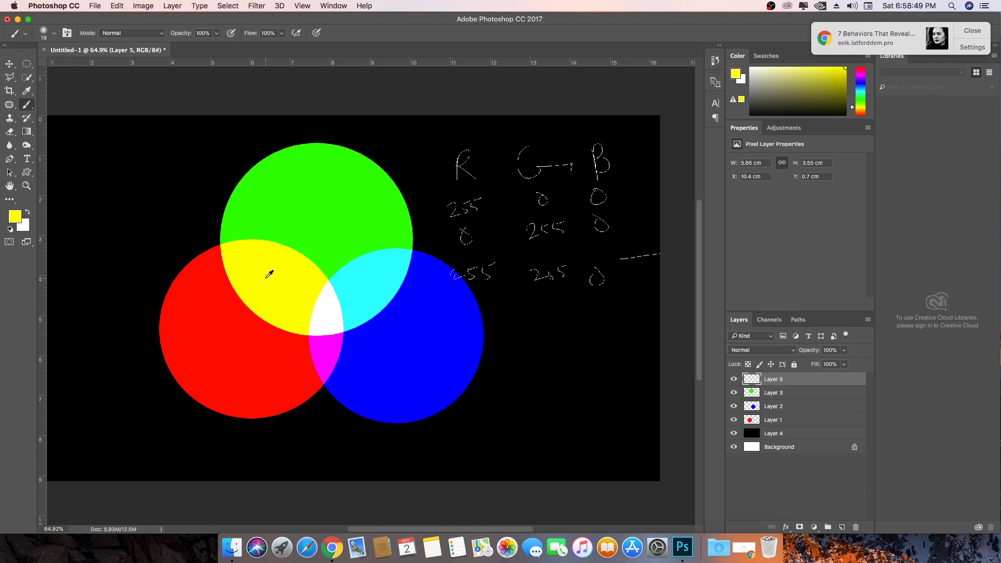
{"action": "left_click", "coordinate": [15, 215]}
{"action": "left_click_drag", "start_coordinate": [773, 120], "coordinate": [204, 142]}
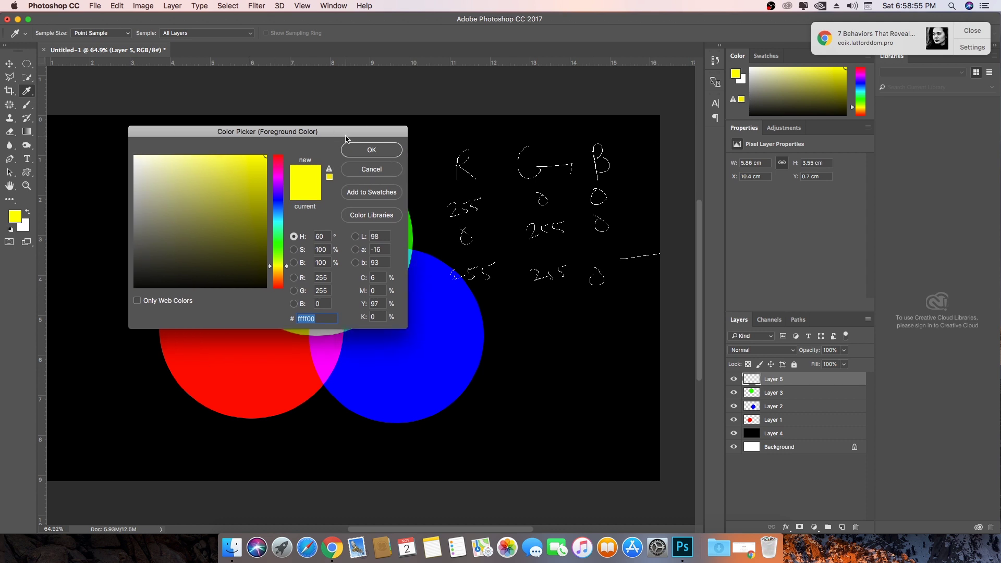
{"action": "left_click_drag", "start_coordinate": [275, 134], "coordinate": [679, 92]}
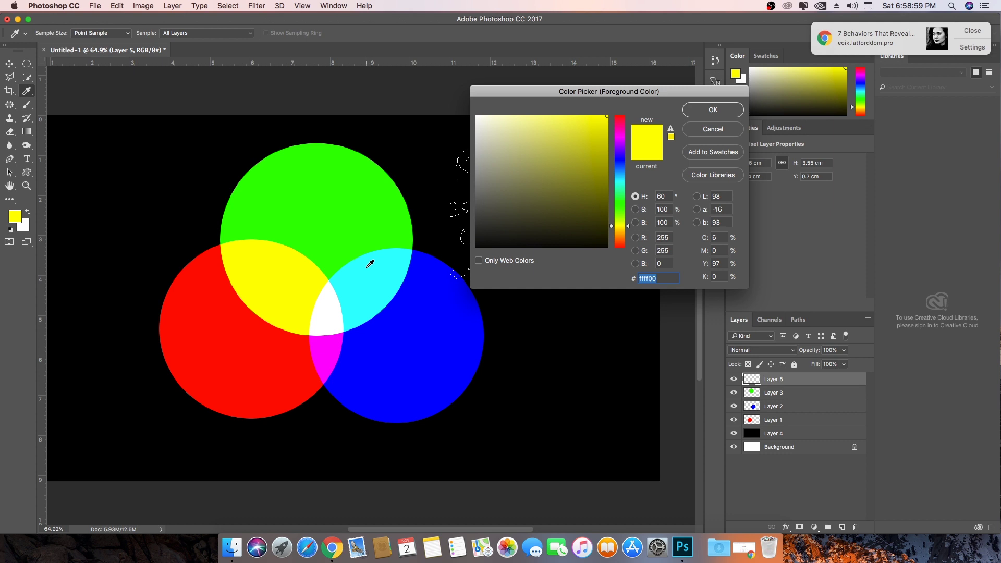
- Sample the cyan overlap of the green and blue circles in the Color Picker and examine its green and blue values
{"action": "left_click", "coordinate": [371, 266]}
{"action": "left_click_drag", "start_coordinate": [535, 92], "coordinate": [583, 79]}
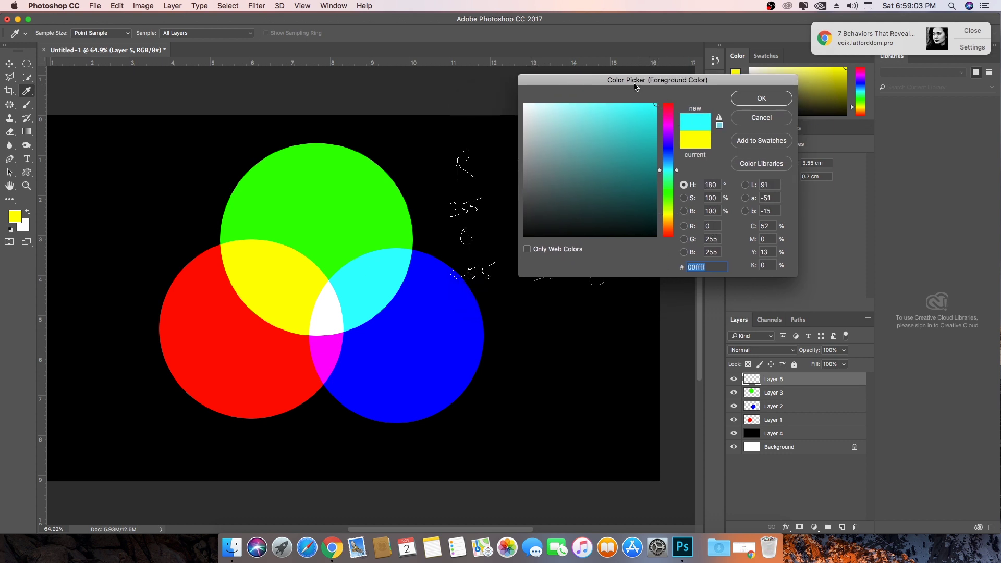
{"action": "left_click_drag", "start_coordinate": [634, 85], "coordinate": [789, 74]}
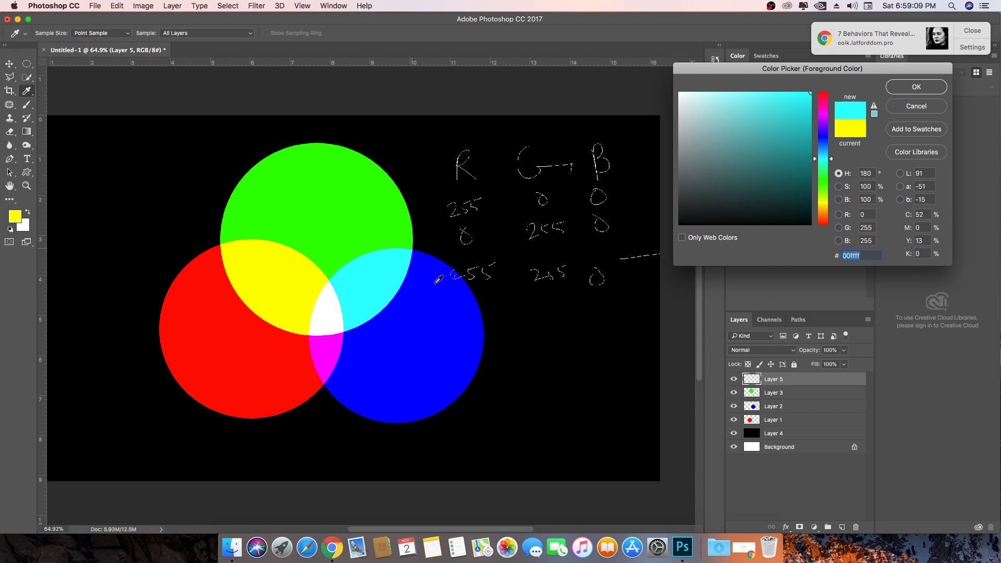
{"action": "left_click", "coordinate": [872, 228]}
{"action": "double_click", "coordinate": [869, 240]}
- Sample the magenta overlap and the white center to examine their RGB values, then close the Color Picker without applying a color
{"action": "left_click", "coordinate": [323, 342]}
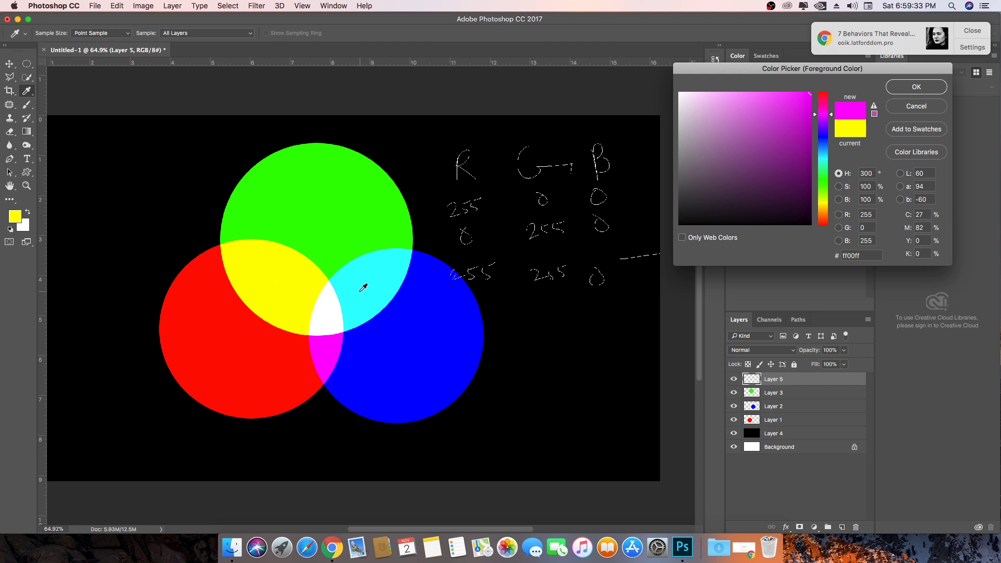
{"action": "left_click", "coordinate": [328, 312]}
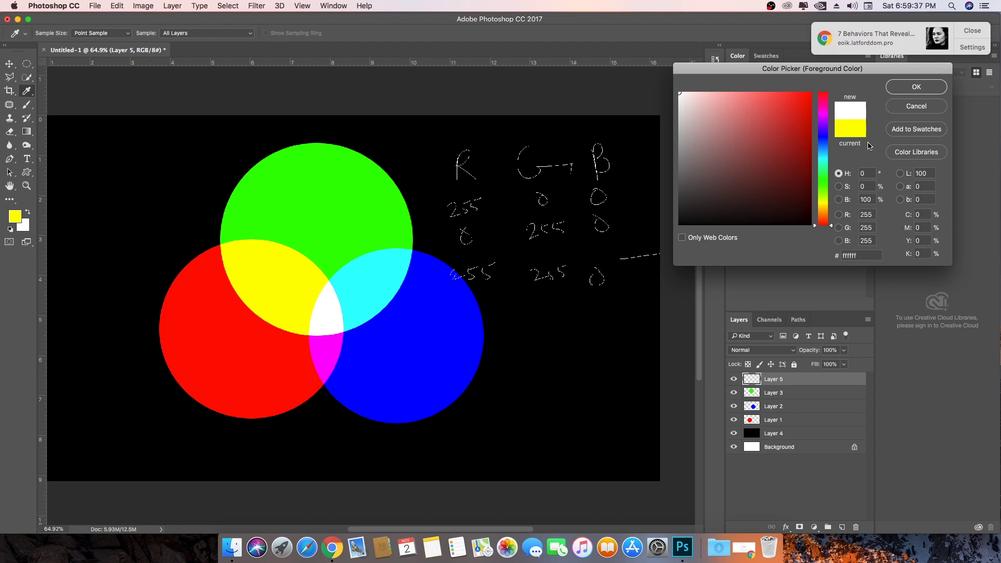
{"action": "left_click", "coordinate": [924, 106]}
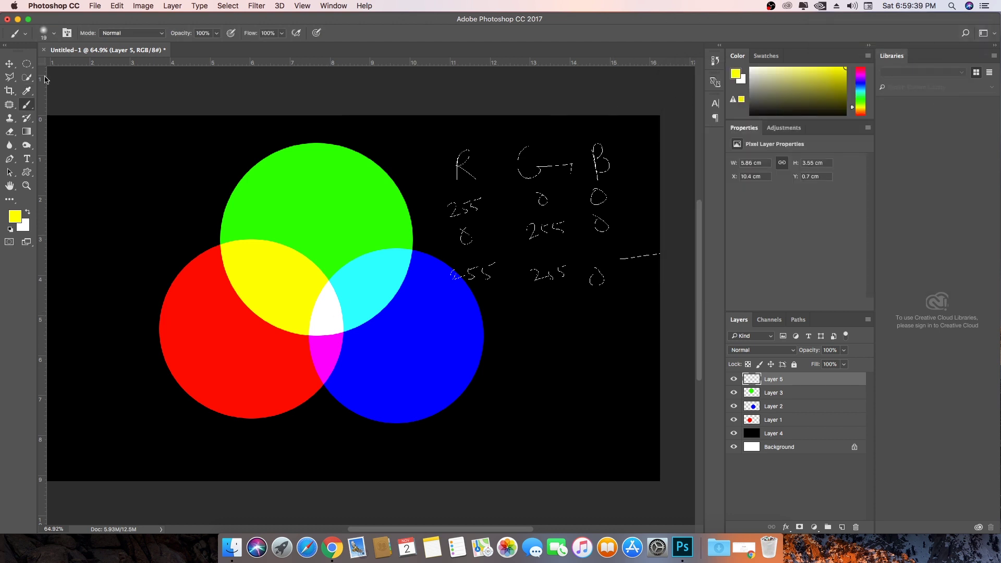
{"action": "left_click", "coordinate": [439, 251], "text": "shift"}
{"action": "scroll", "coordinate": [354, 250], "scroll_direction": "down", "scroll_amount": 3}
{"action": "scroll", "coordinate": [264, 250], "scroll_direction": "up", "scroll_amount": 3}
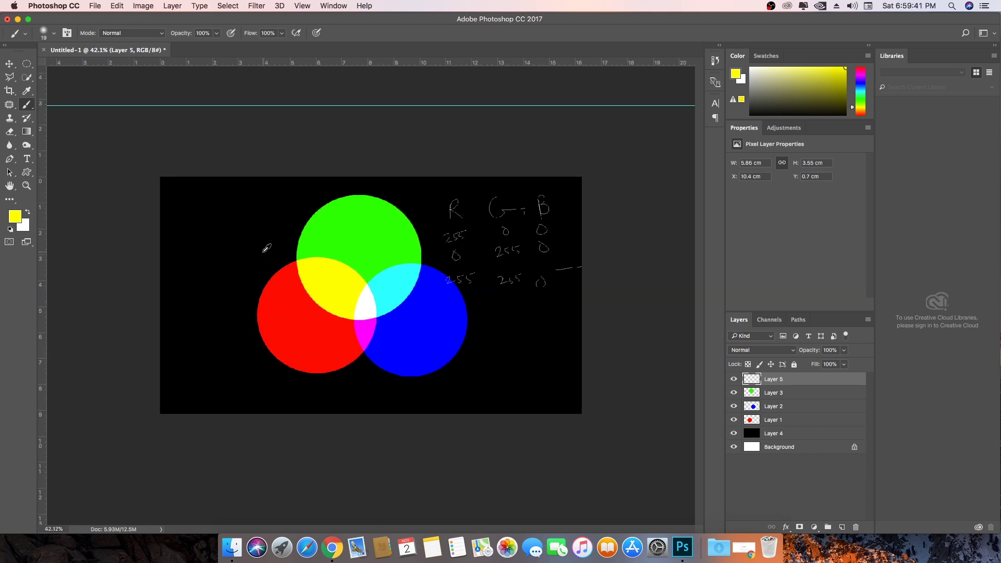